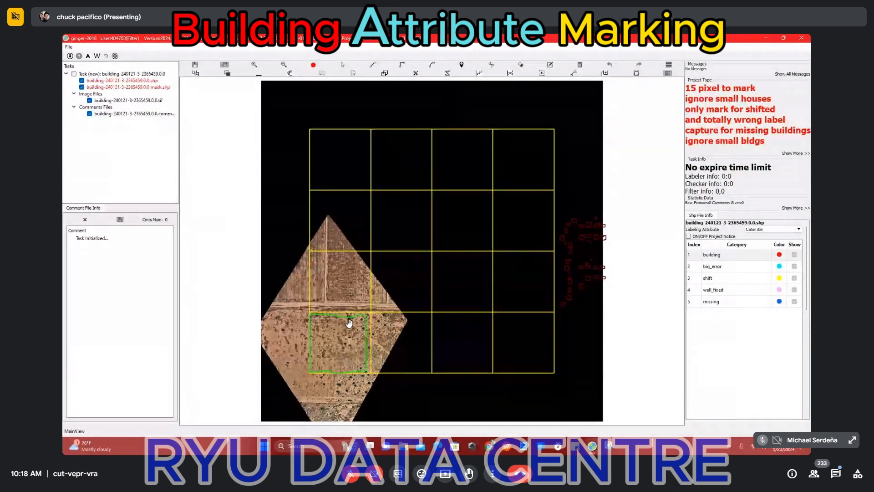
- Restore the maximized task 2365459 window to its smaller size
click(783, 37)
- Bring the other task window forward and zoom in on its green outline
click(67, 209)
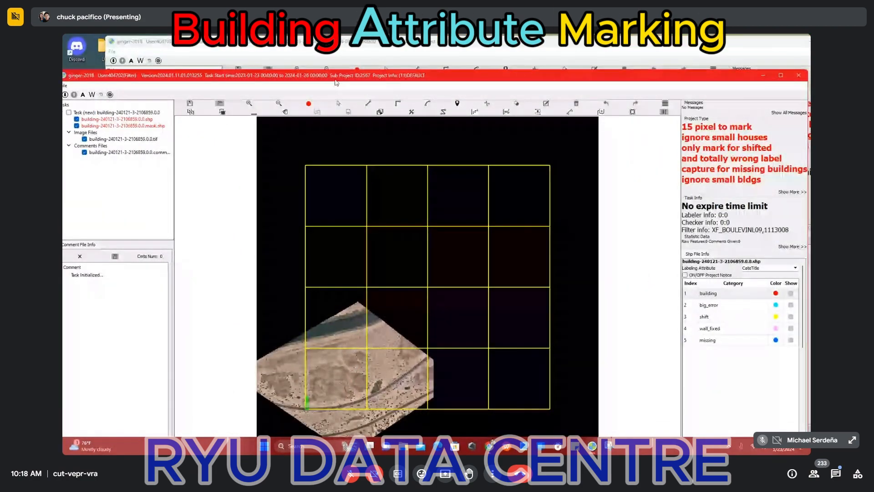
drag(307, 398, 355, 324)
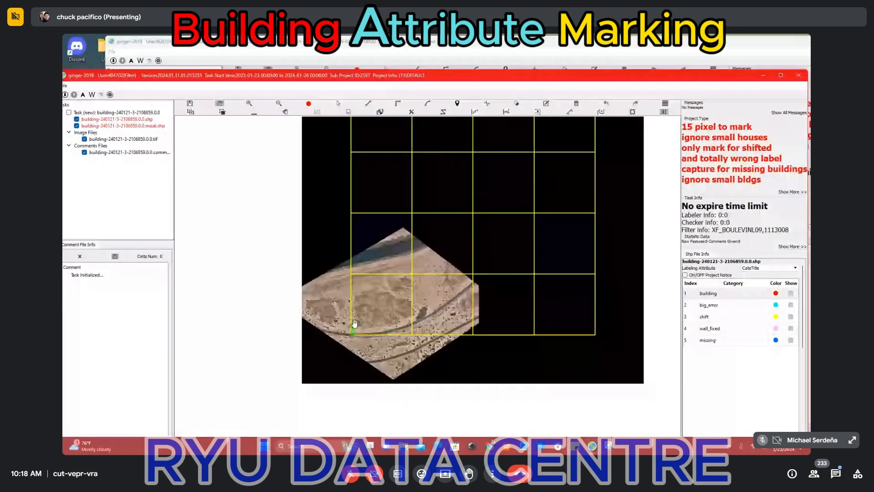
scroll(355, 323, up, 3)
scroll(363, 340, up, 1)
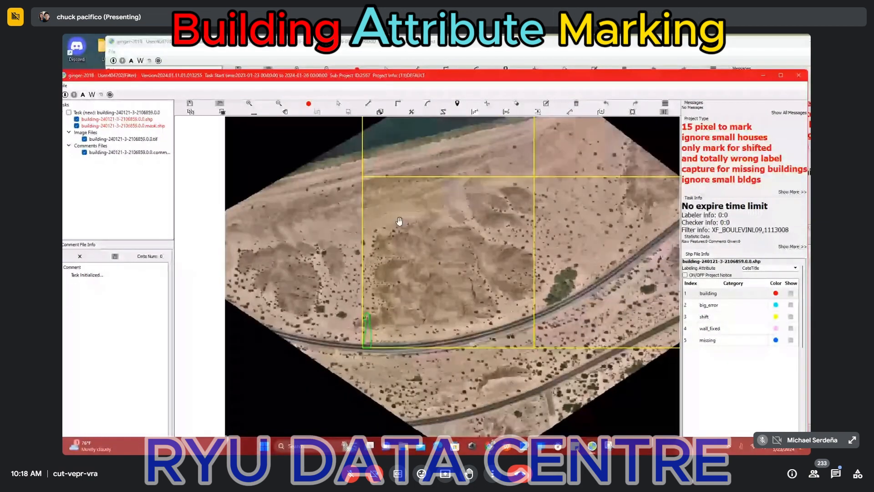
scroll(367, 340, up, 5)
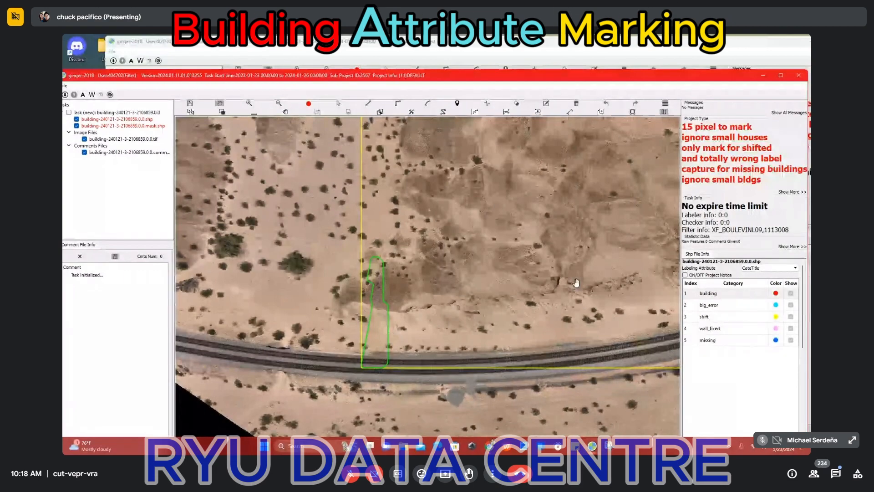
scroll(444, 316, down, 1)
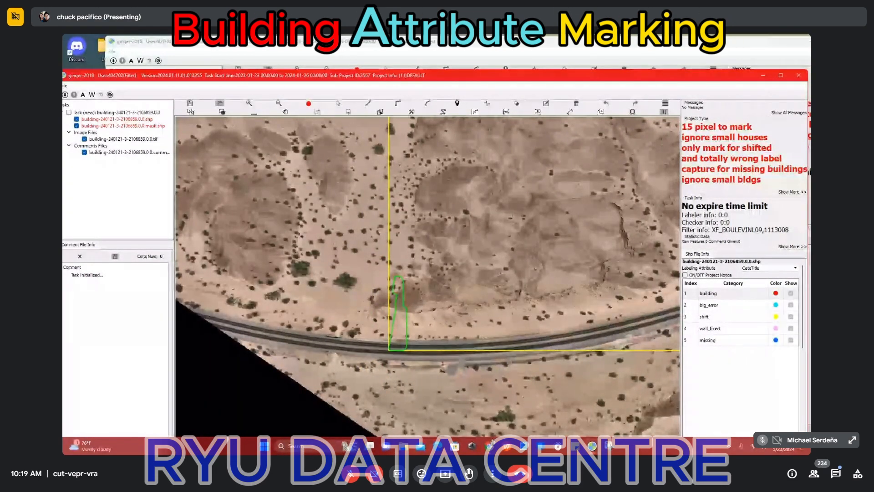
- Submit the finished task 2365459 with Ctrl+S to load the next task
key(alt+Tab)
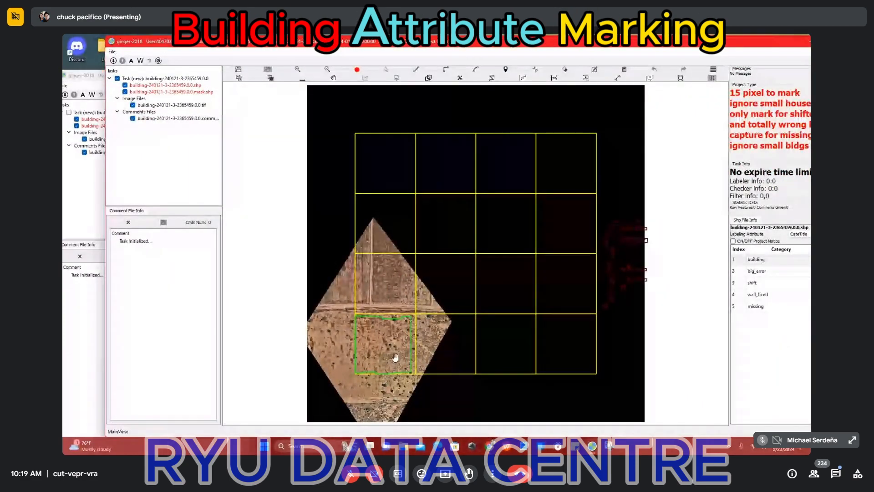
key(ctrl+s)
scroll(404, 295, up, 2)
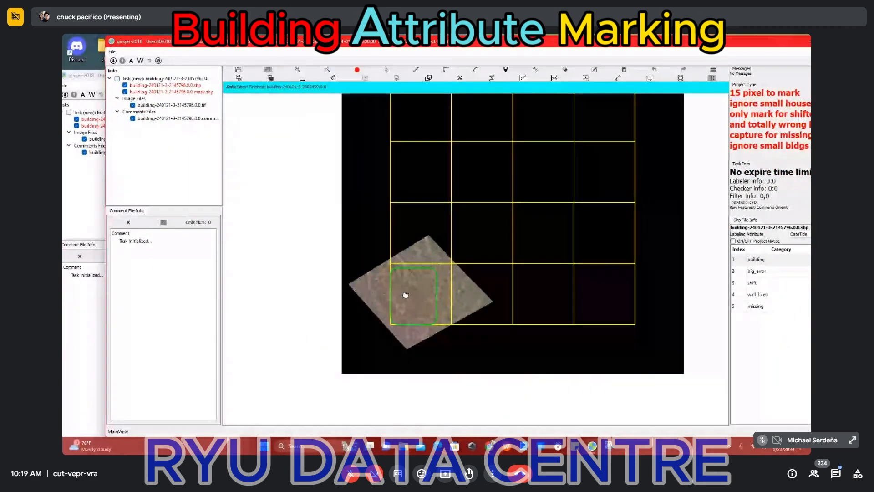
scroll(424, 299, up, 3)
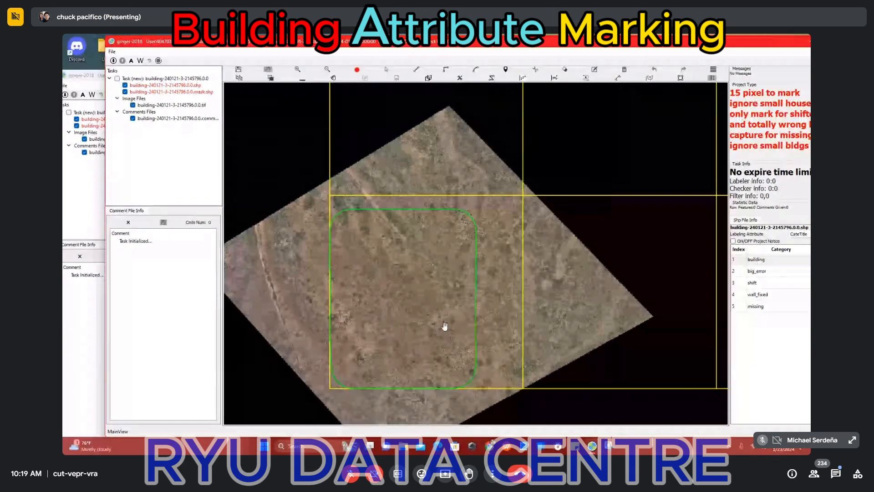
scroll(445, 326, down, 2)
- Bring task 2122613's window to the front, maximize it and zoom toward its buildings
click(84, 327)
drag(354, 428, 429, 361)
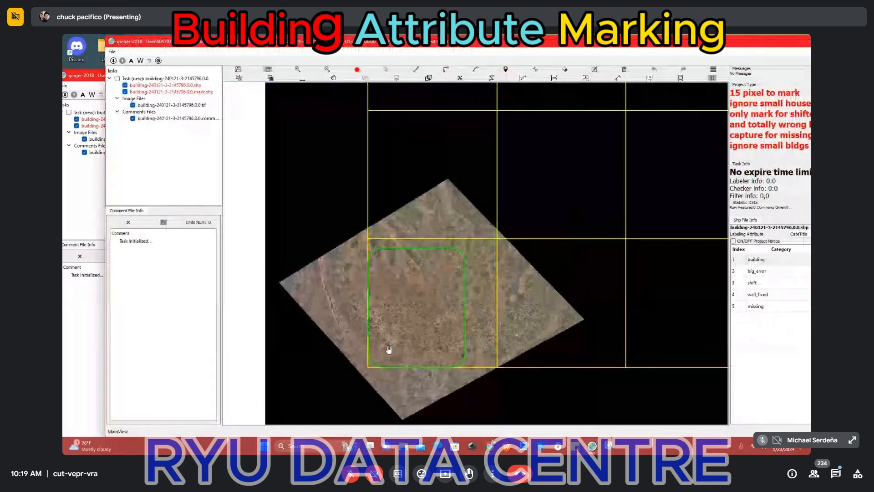
click(99, 296)
drag(382, 341, 511, 228)
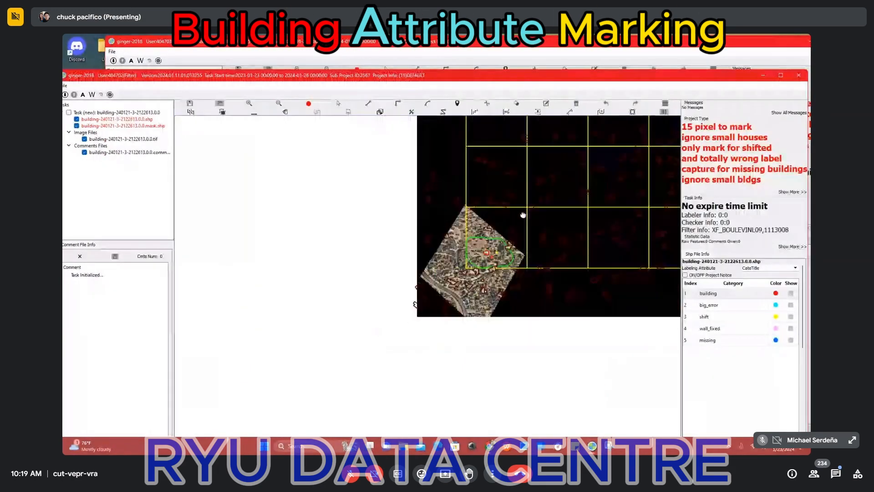
double_click(548, 75)
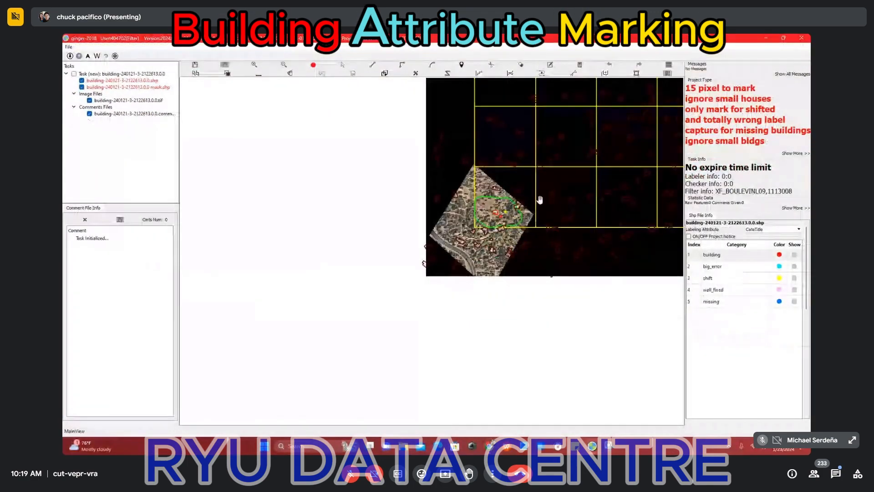
scroll(540, 199, up, 5)
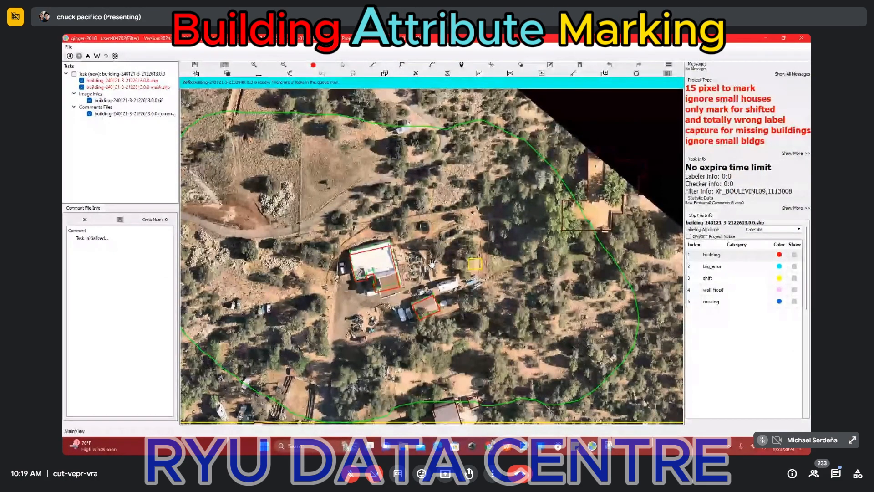
- Relabel the small yellow shift box among the trees as 'building' so it outlines red
scroll(479, 263, up, 3)
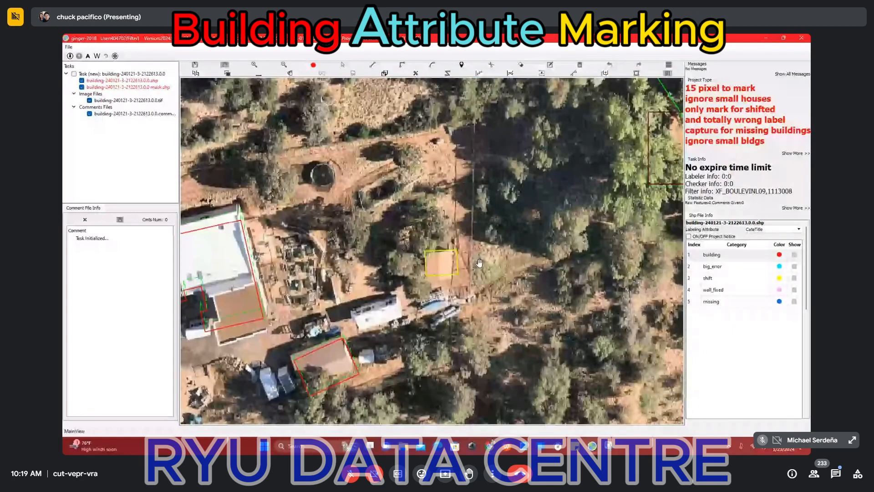
scroll(479, 262, up, 5)
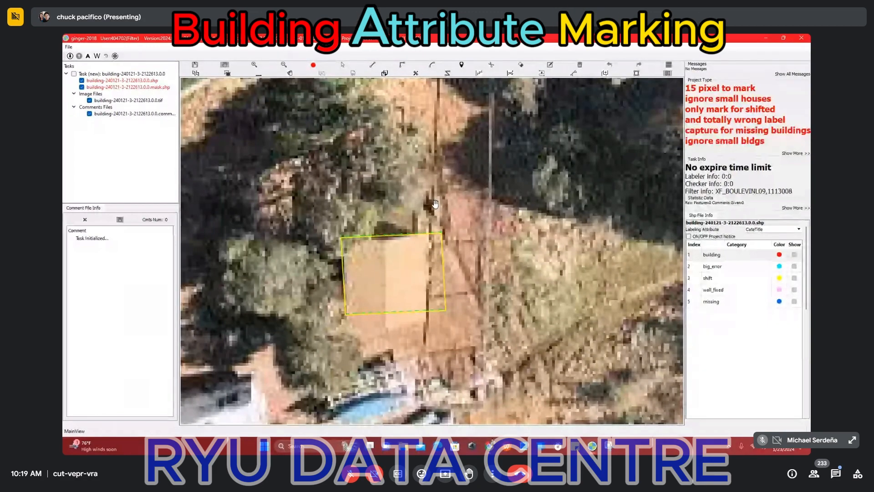
scroll(434, 204, down, 2)
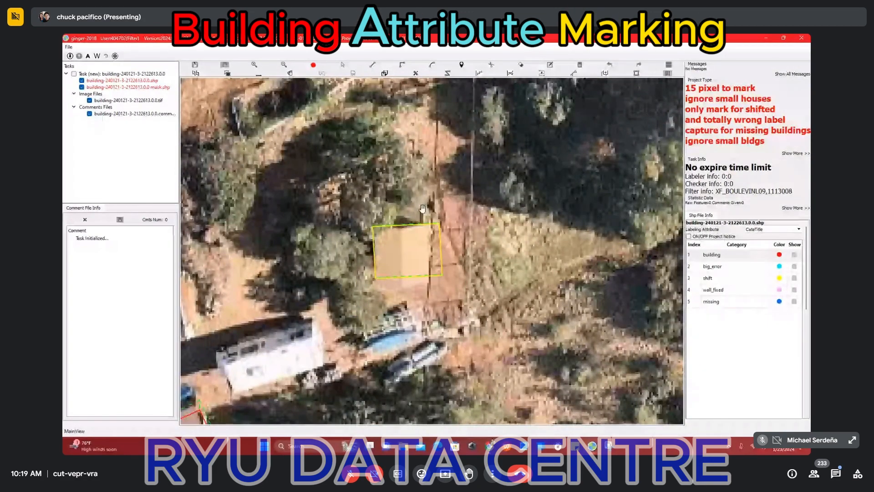
scroll(422, 209, down, 2)
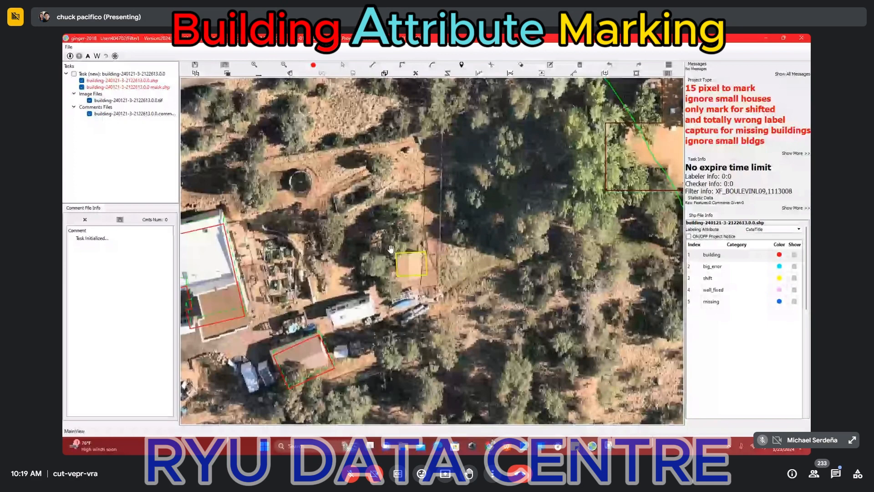
drag(390, 249, 483, 216)
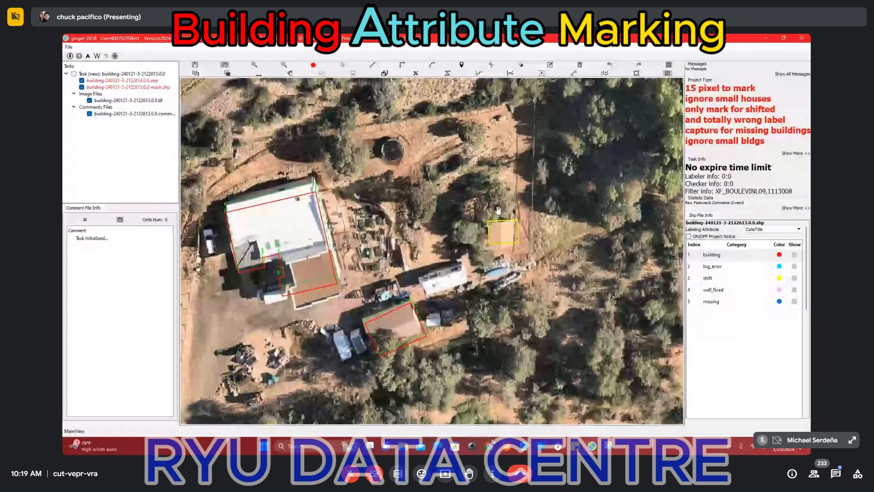
click(515, 222)
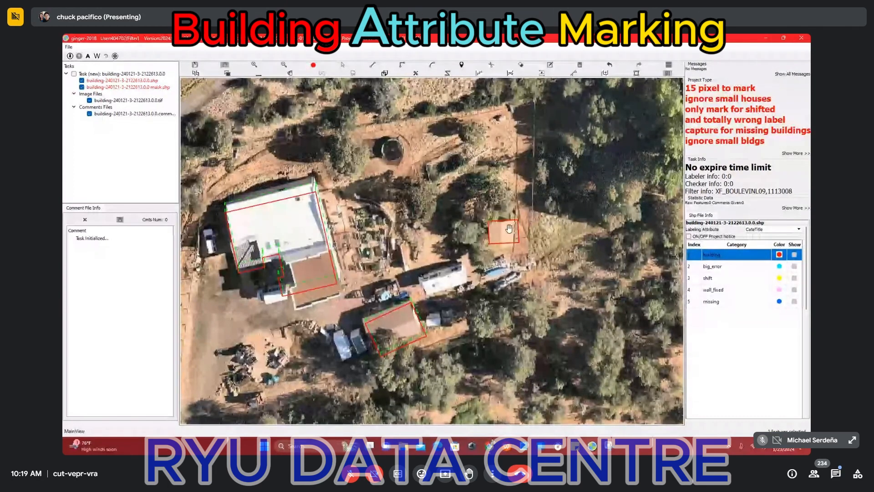
scroll(509, 228, down, 2)
scroll(509, 228, down, 3)
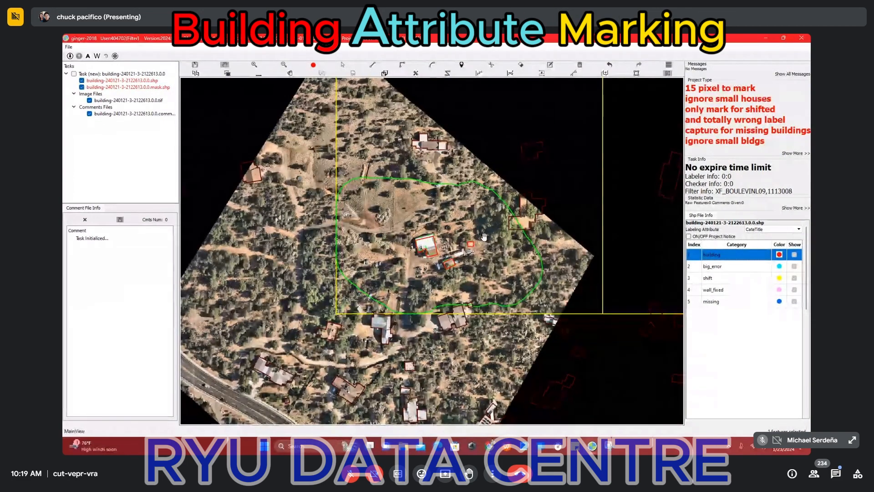
scroll(484, 236, up, 3)
scroll(475, 241, up, 3)
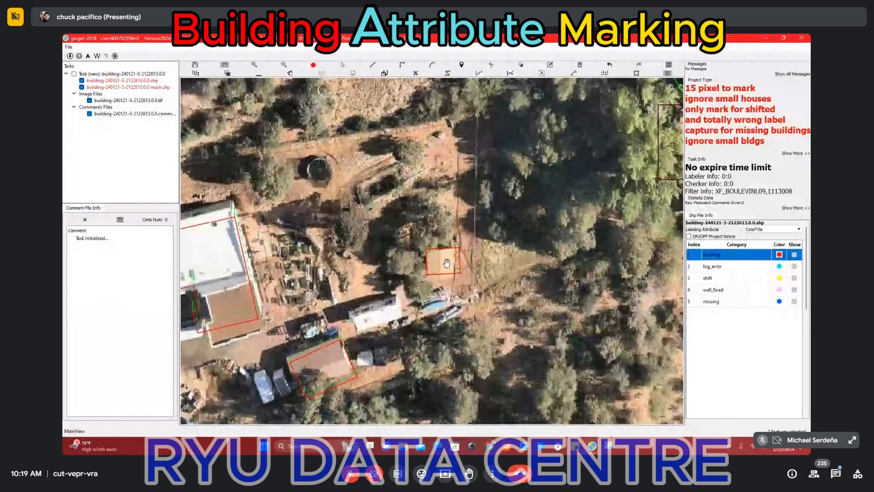
drag(366, 267, 416, 238)
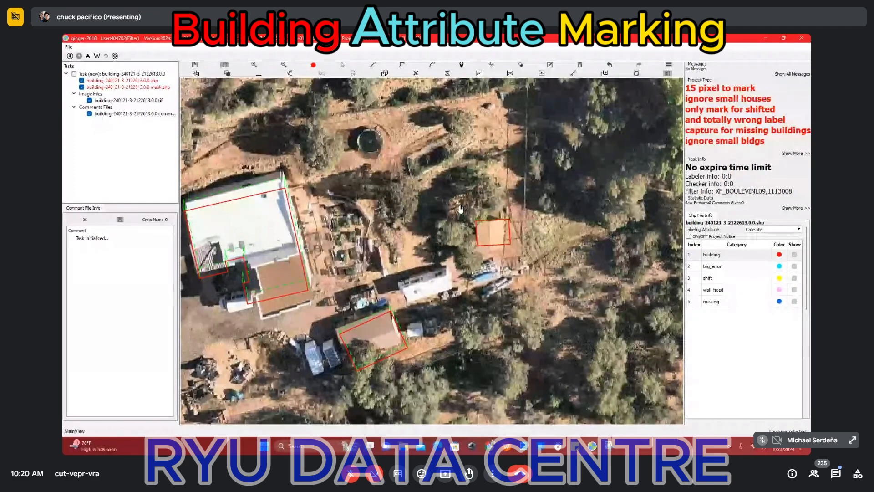
click(493, 446)
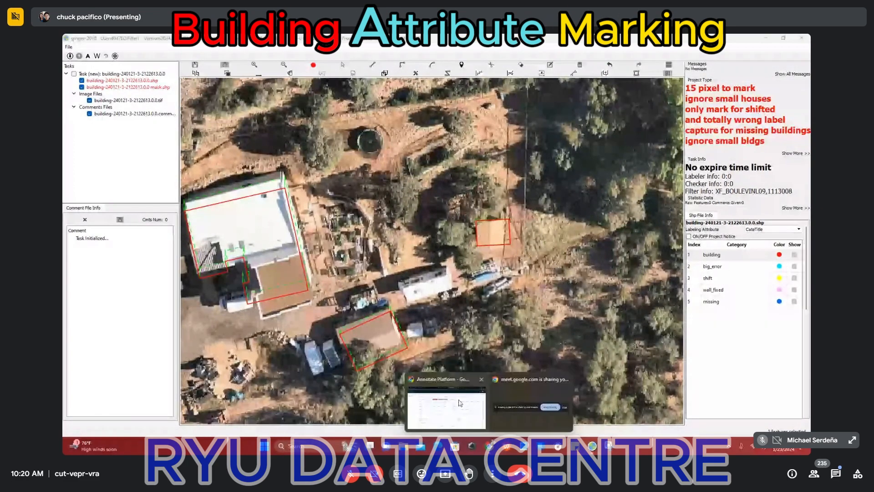
click(460, 403)
click(304, 41)
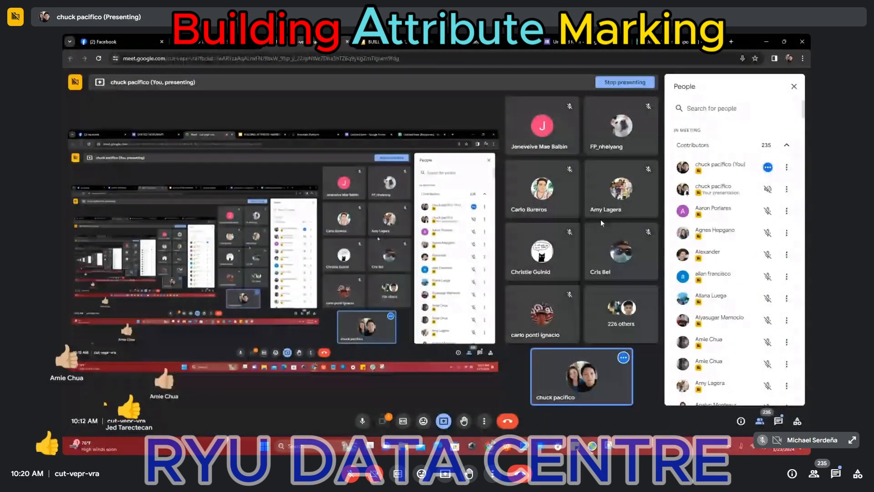
click(779, 422)
click(592, 445)
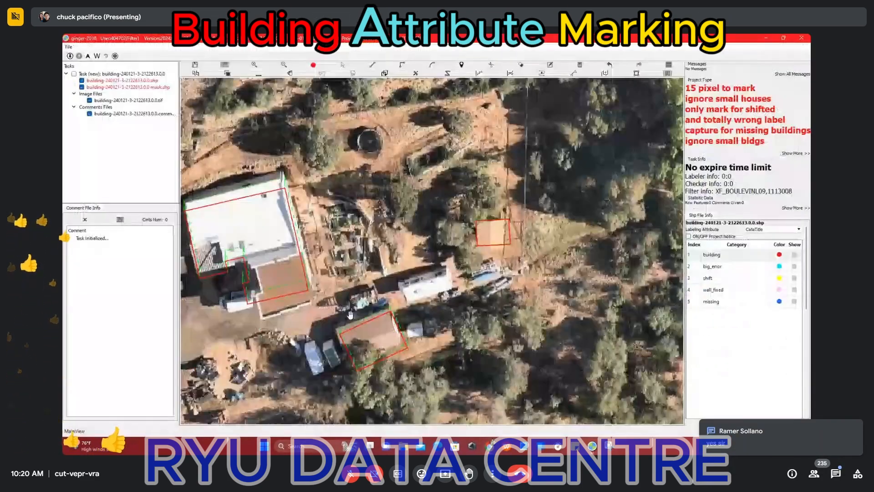
- Pan and zoom to the main house's red outline along the farm building roof
drag(245, 196, 390, 107)
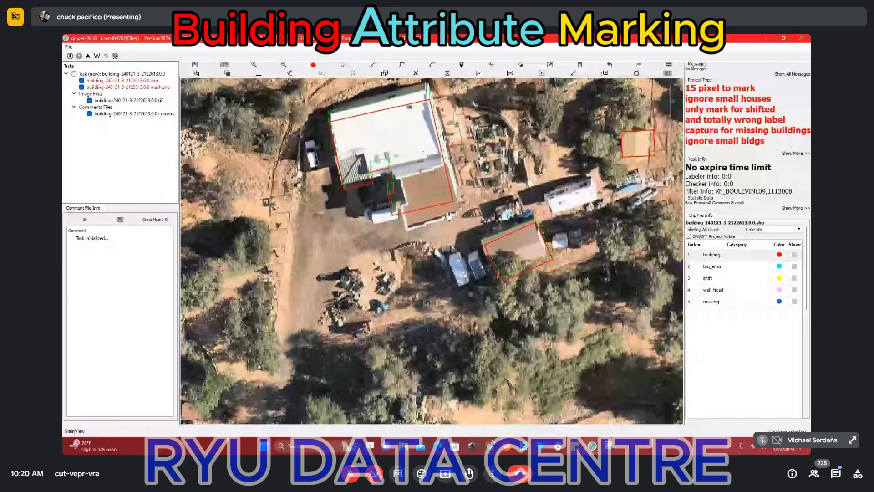
scroll(420, 213, up, 3)
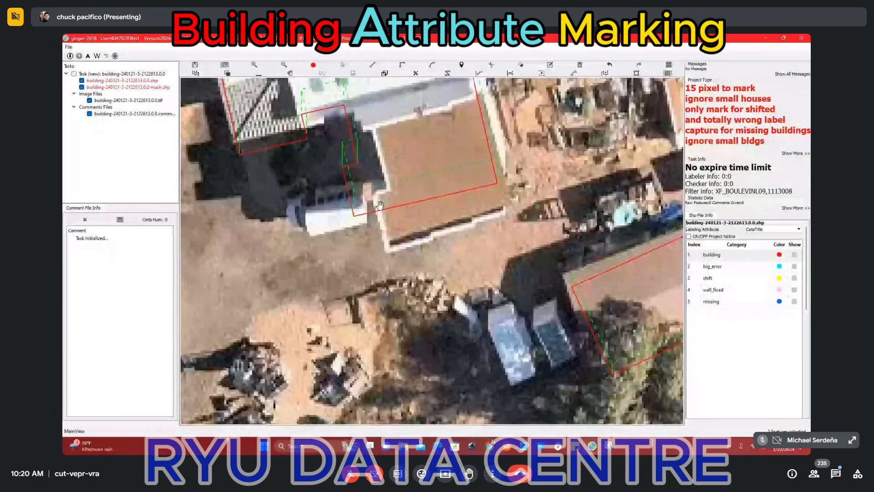
scroll(379, 206, up, 3)
scroll(366, 217, up, 2)
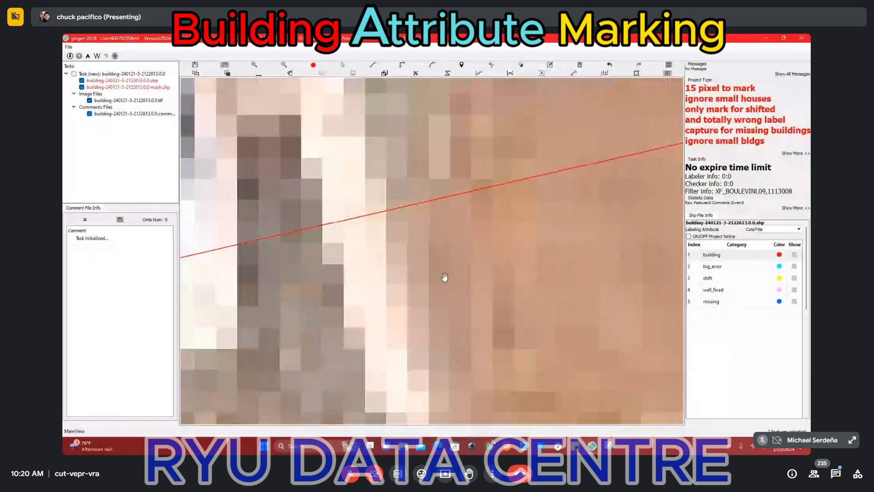
scroll(444, 276, down, 1)
scroll(440, 276, up, 3)
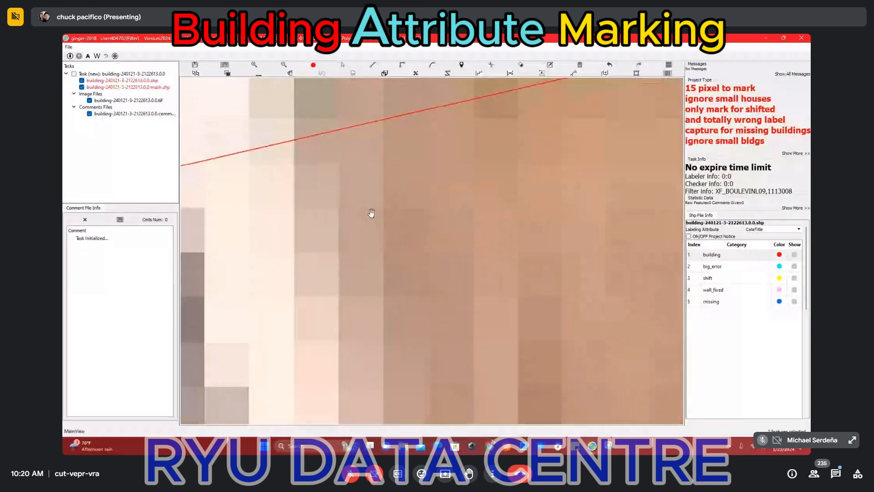
scroll(428, 284, down, 1)
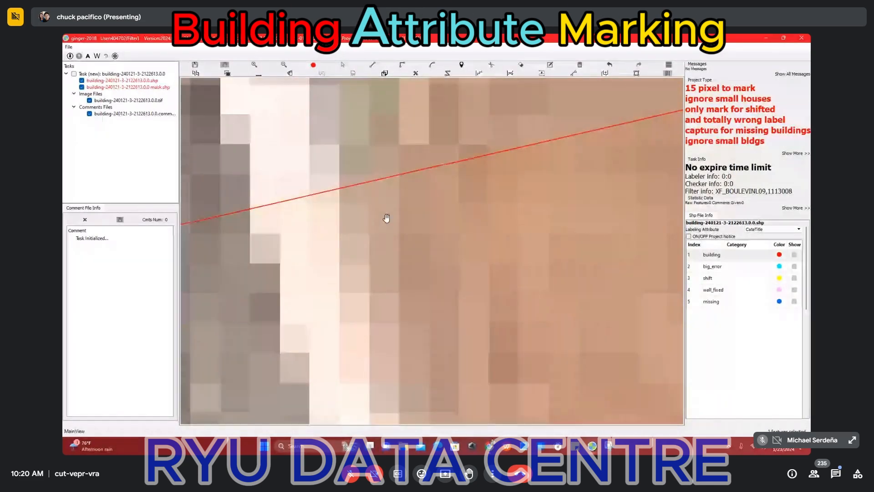
drag(431, 261, 398, 219)
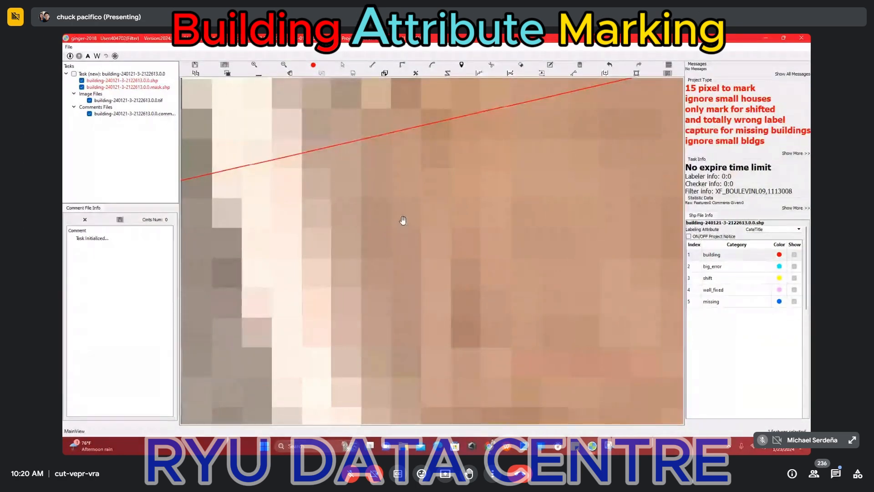
scroll(324, 152, up, 1)
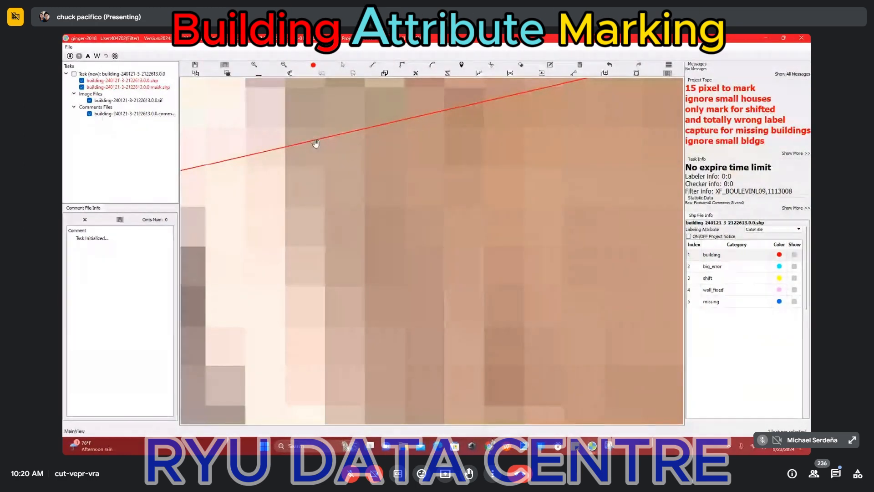
- Trace a measuring line point by point along the farm building's lower wall toward the corner
key(l)
click(345, 185)
click(379, 232)
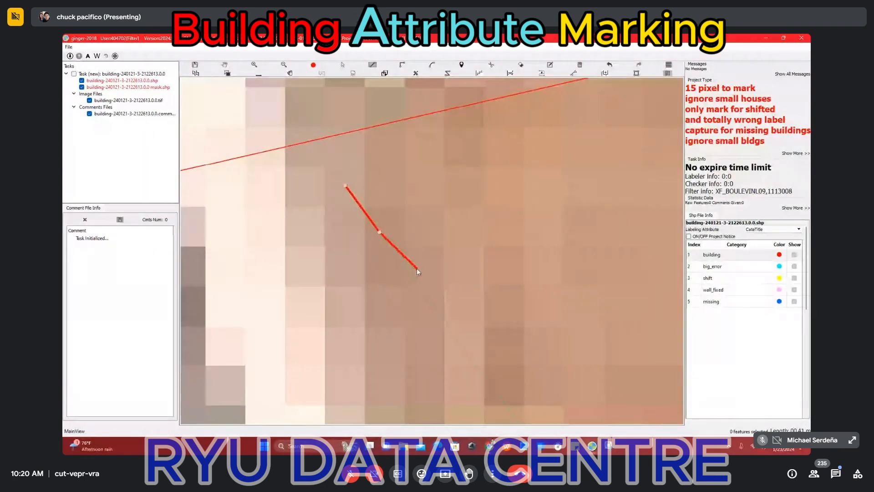
click(417, 268)
click(388, 226)
click(423, 269)
click(455, 307)
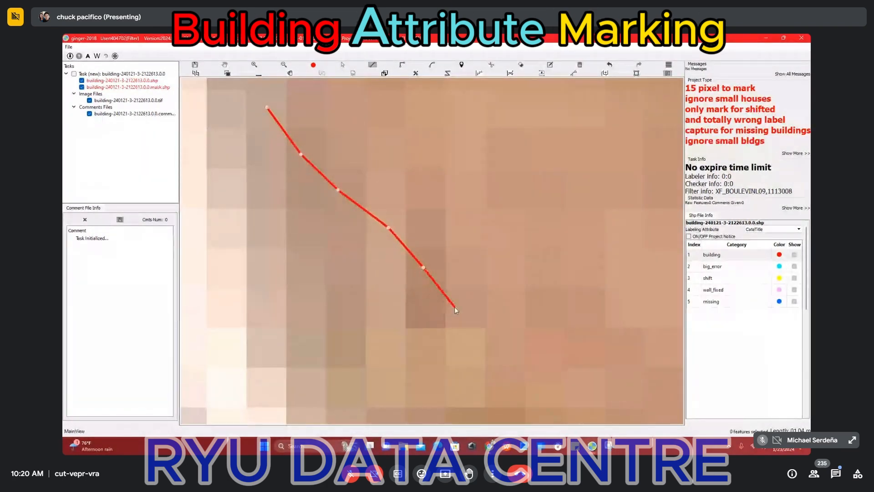
click(315, 206)
click(374, 248)
click(413, 292)
click(342, 213)
click(377, 254)
click(413, 289)
click(449, 340)
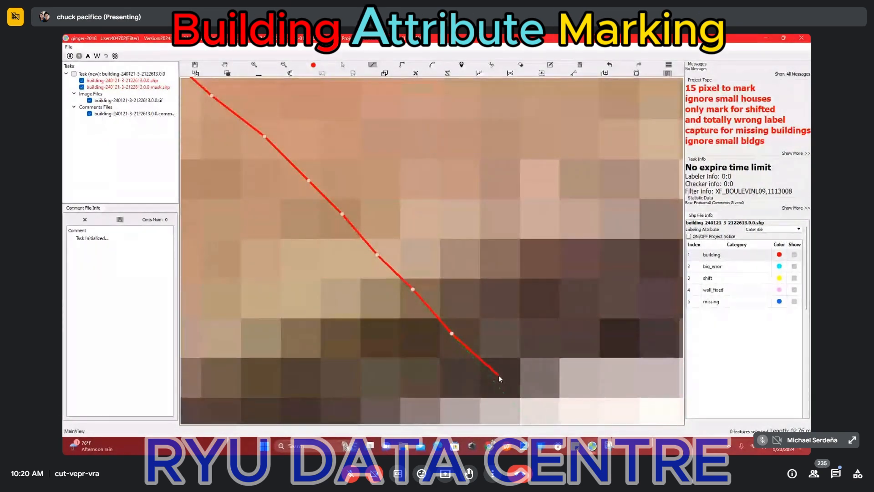
click(495, 380)
click(355, 202)
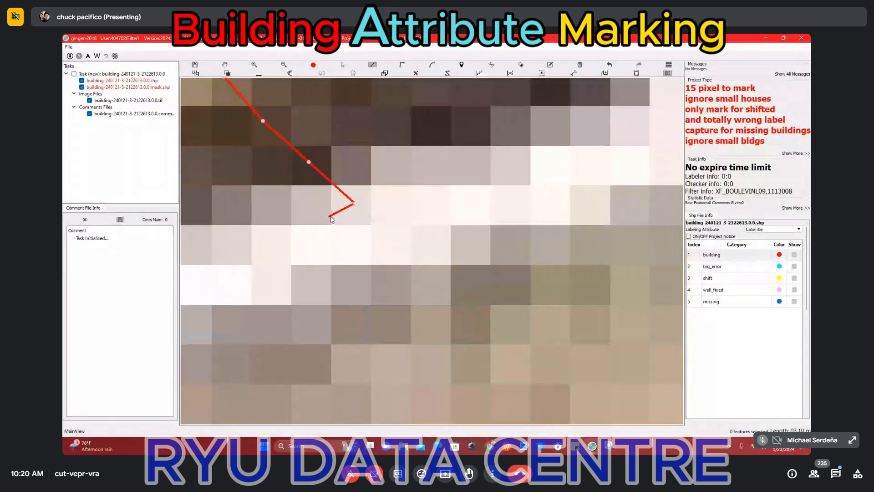
scroll(337, 218, down, 1)
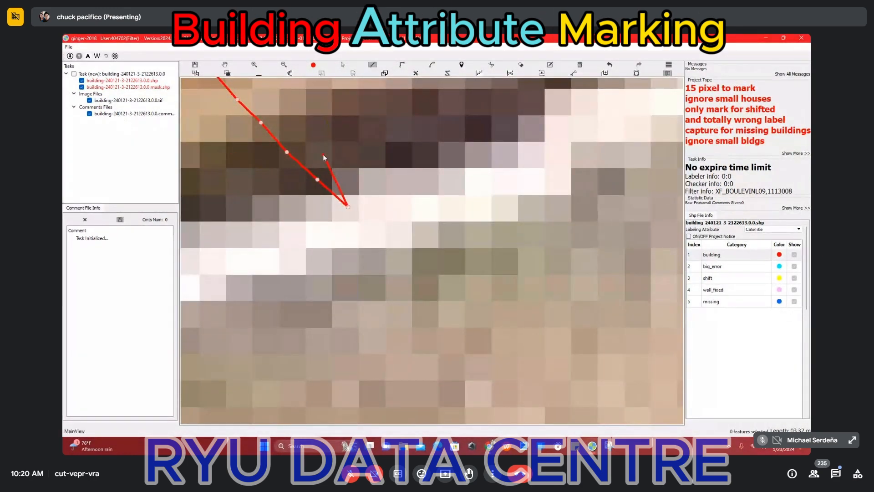
scroll(324, 157, down, 5)
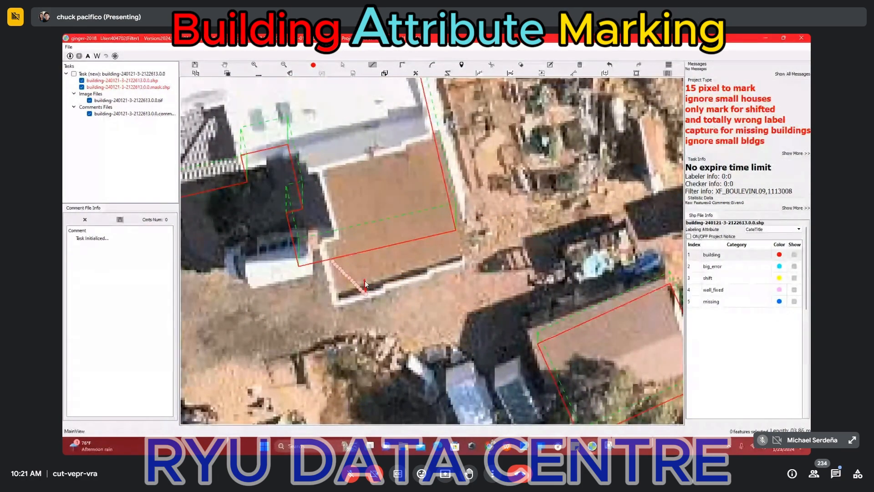
- Clear the measurement line and centre the farm building in the view
scroll(366, 284, down, 2)
scroll(365, 281, down, 2)
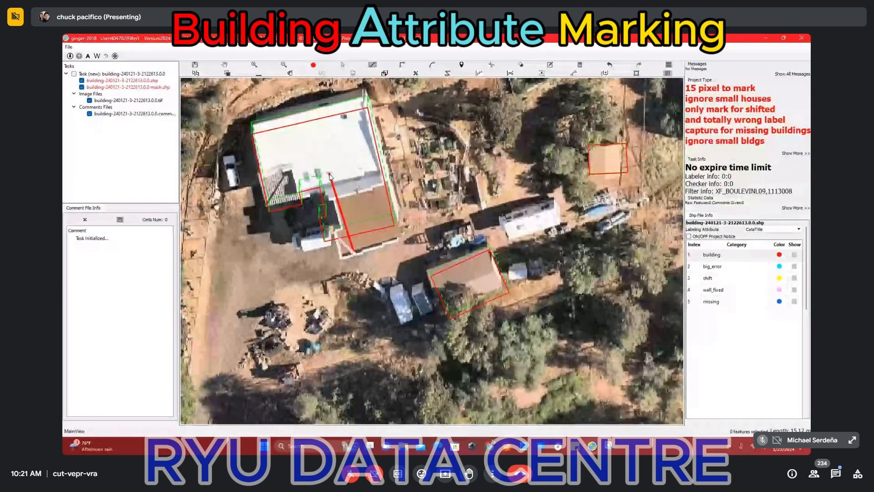
scroll(345, 222, down, 1)
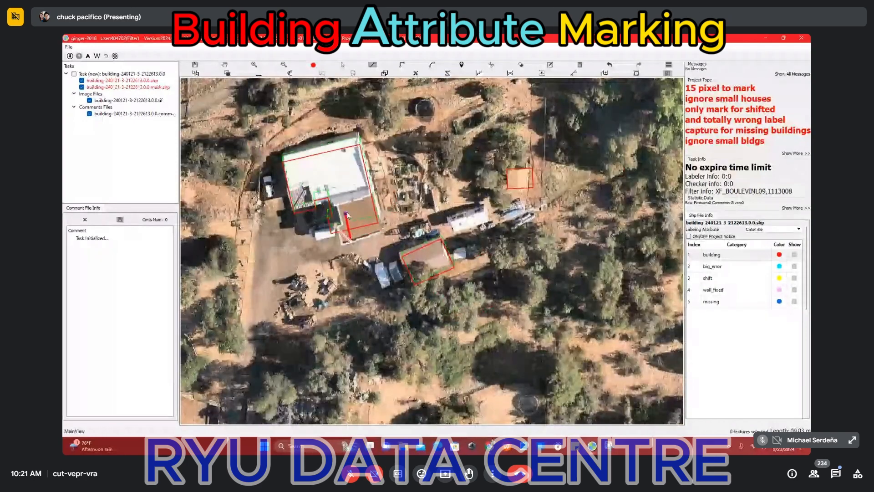
key(Escape)
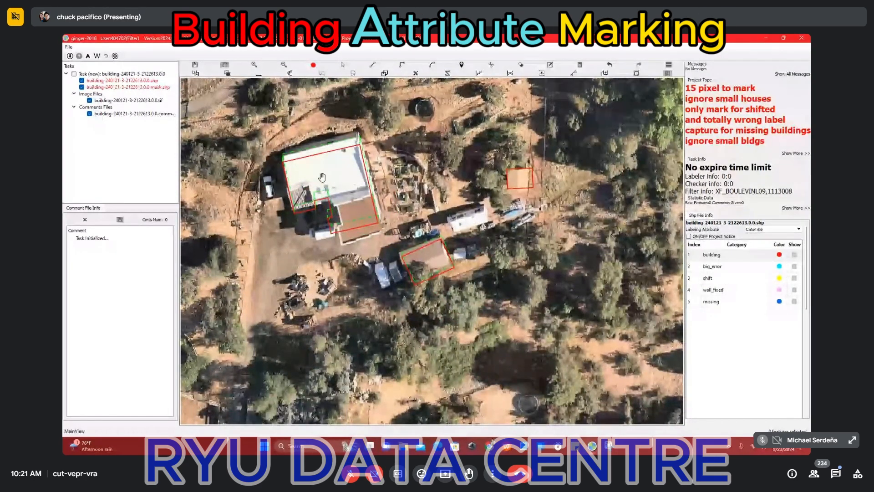
drag(322, 177, 377, 217)
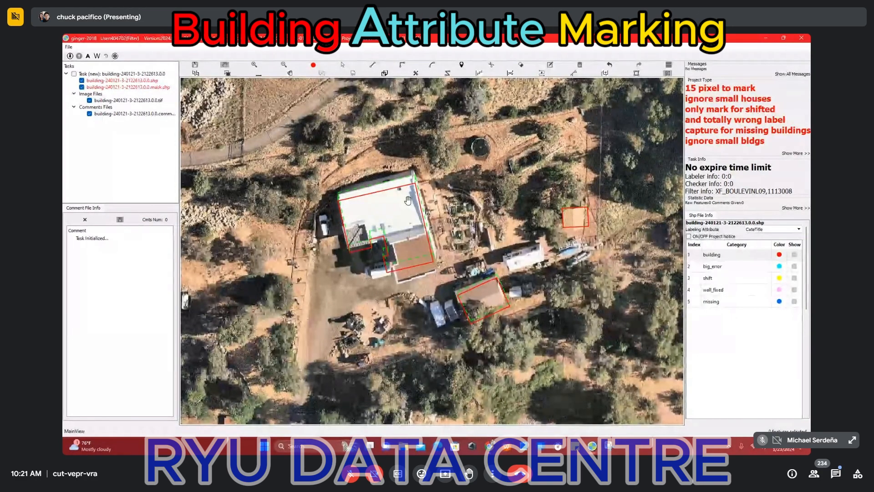
- Toggle the building outline layers off and on to compare them with the aerial photo
key(space)
scroll(408, 200, up, 4)
key(space)
scroll(477, 280, down, 2)
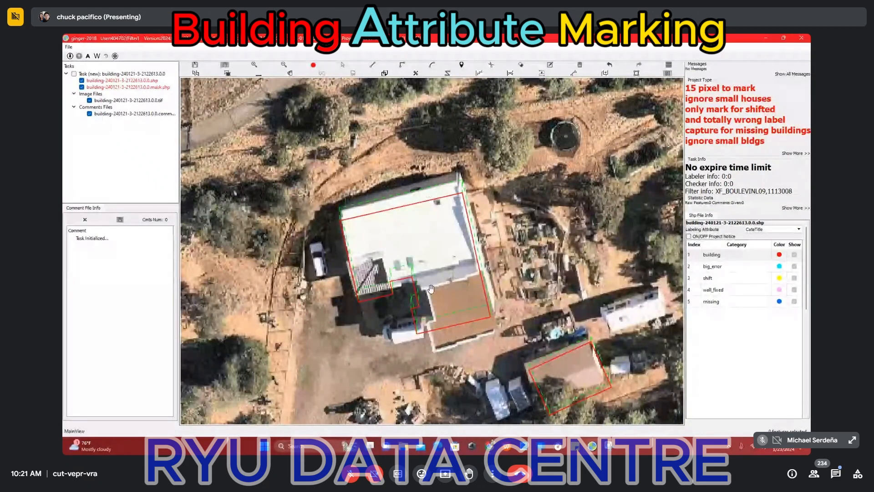
scroll(424, 252, down, 2)
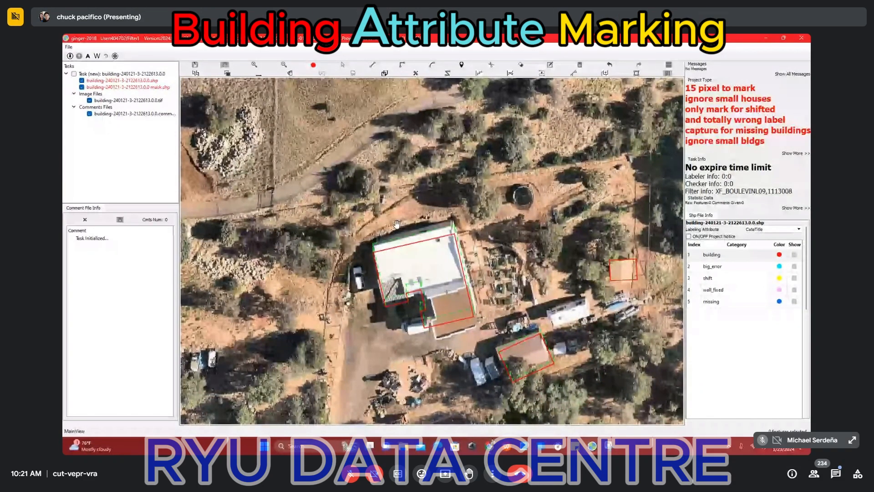
scroll(468, 209, up, 3)
scroll(468, 209, down, 3)
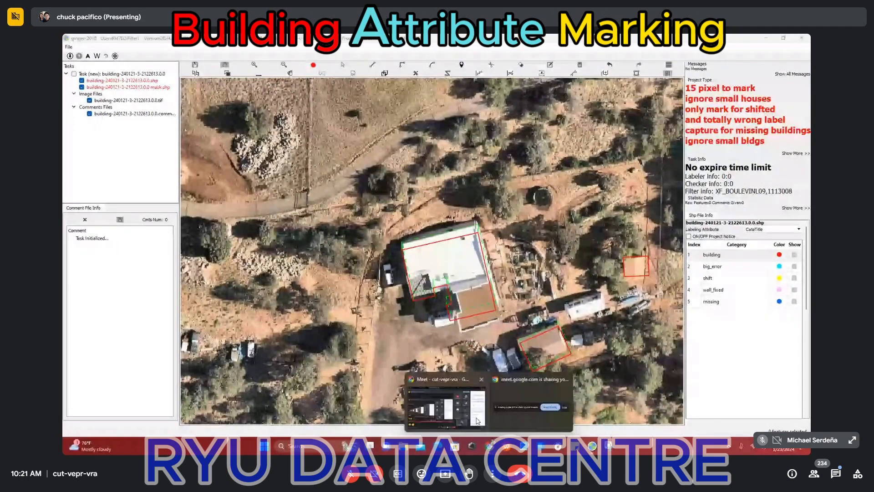
- Glance at the Meet call, zoom the map briefly, then bring Meet back to the front
click(477, 420)
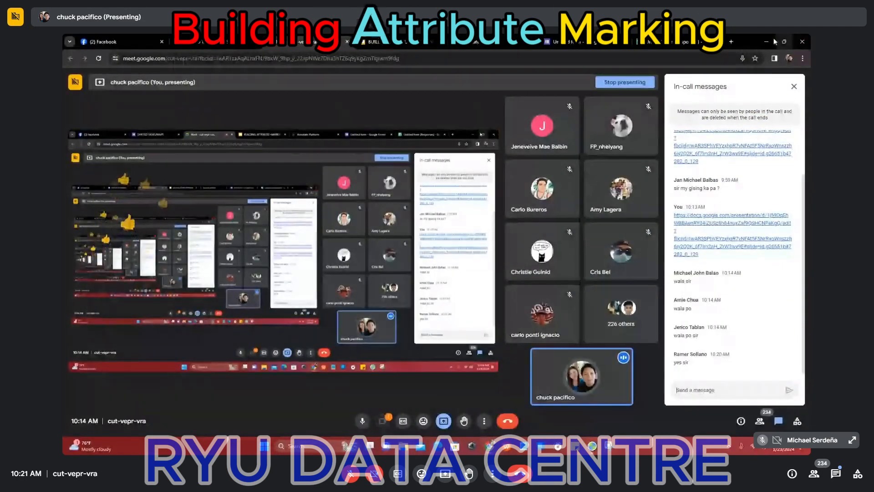
click(766, 41)
scroll(386, 242, up, 2)
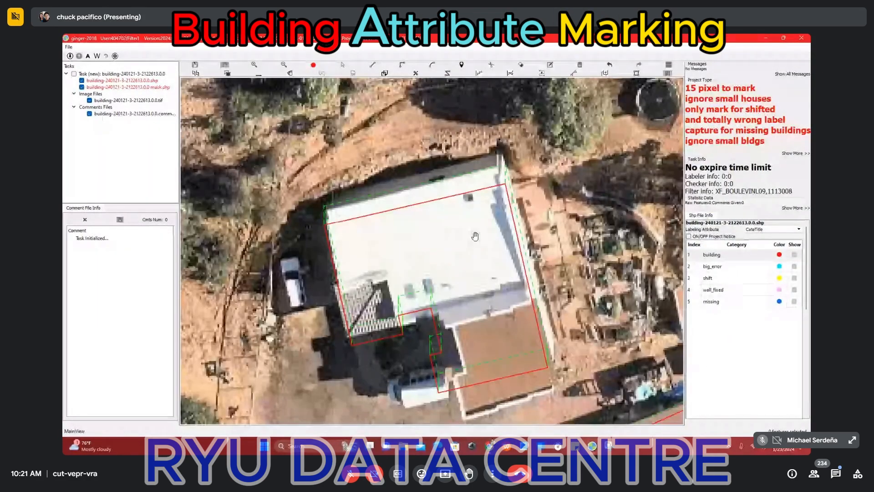
scroll(476, 239, down, 1)
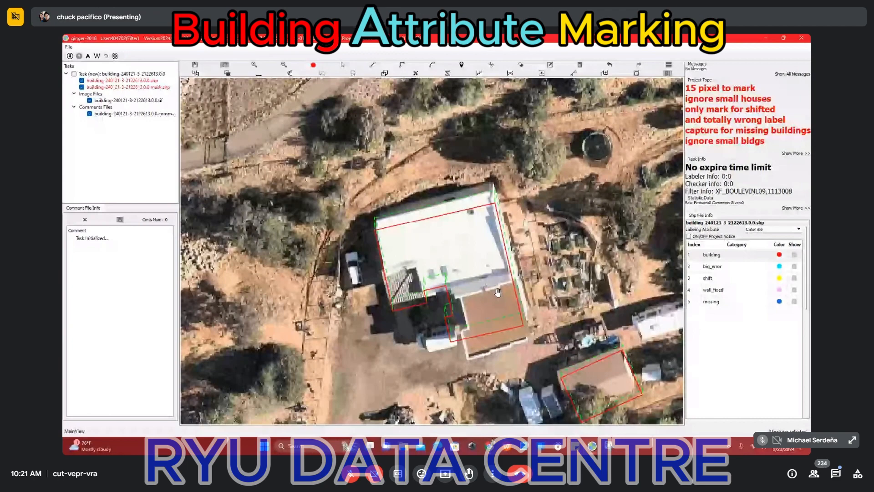
scroll(477, 300, up, 1)
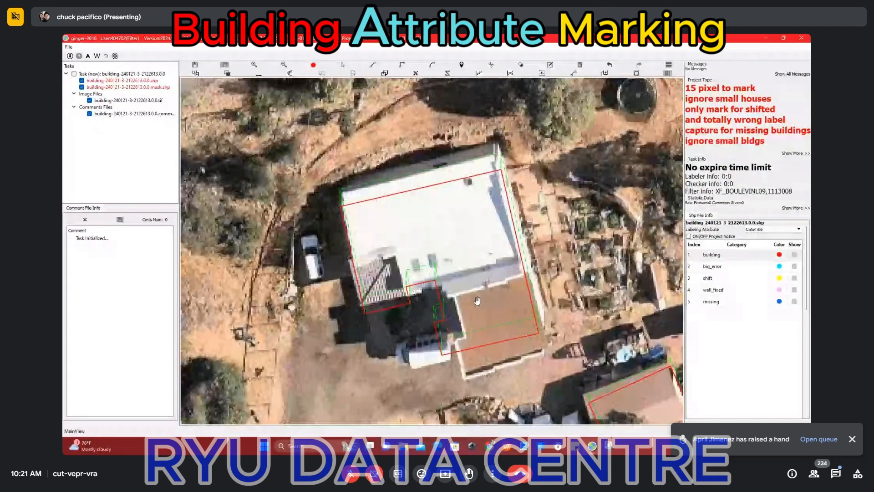
click(494, 447)
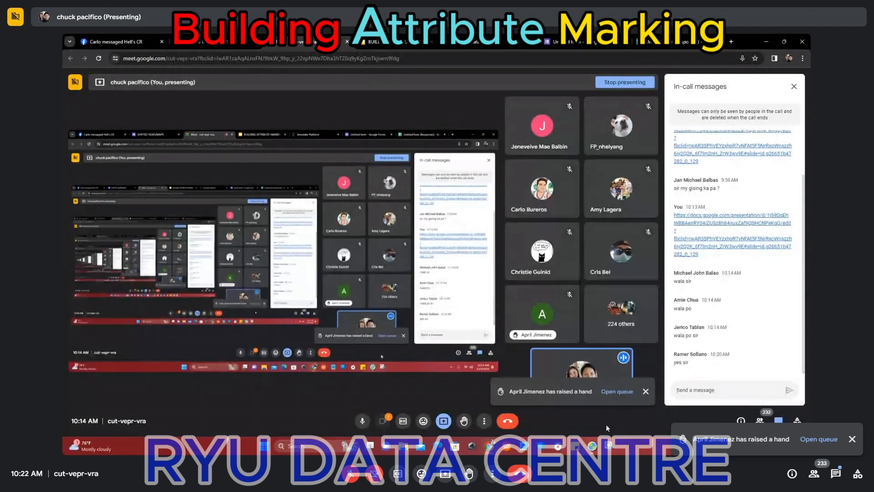
- Launch a second ginger-2018 instance, accept the agreement and log in with the checker user name
right_click(594, 448)
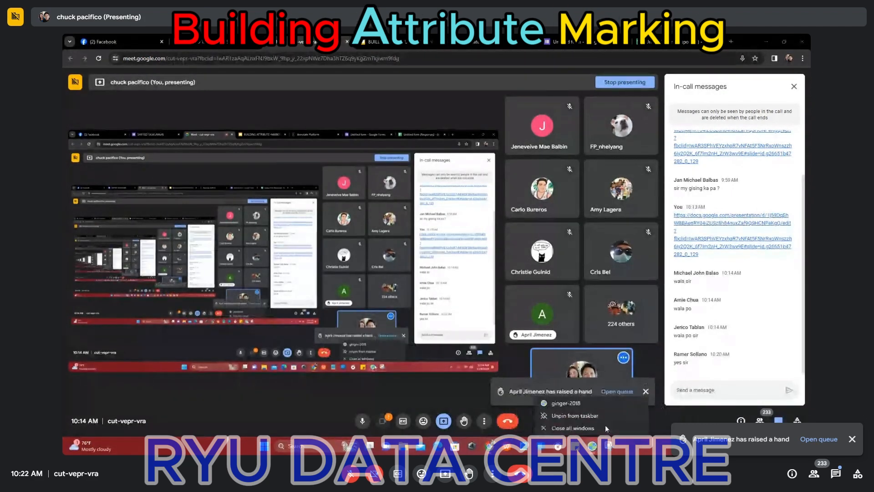
click(595, 402)
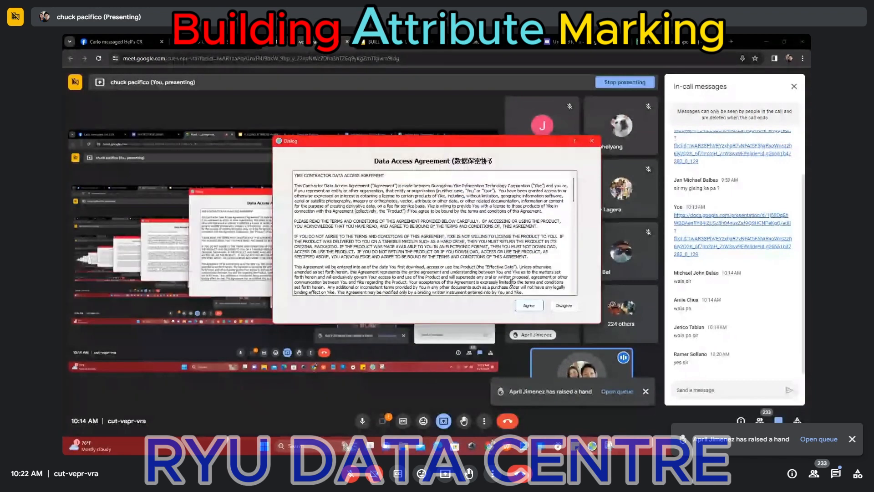
click(529, 305)
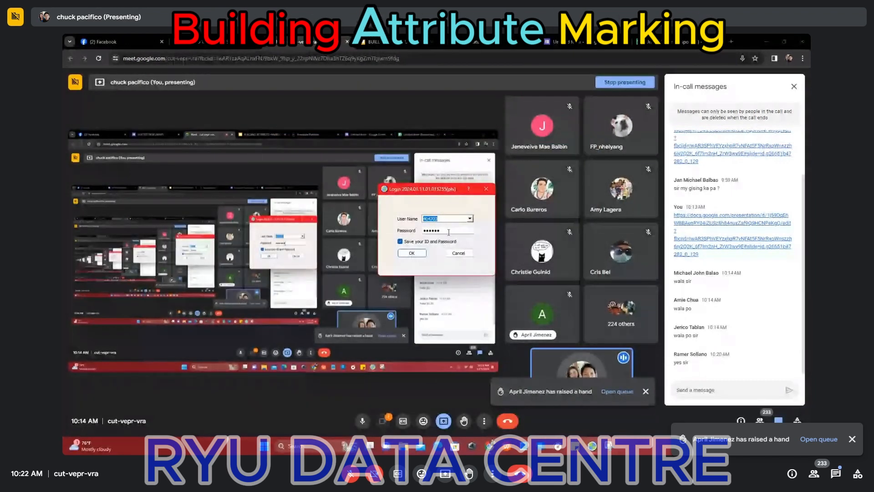
text(210000)
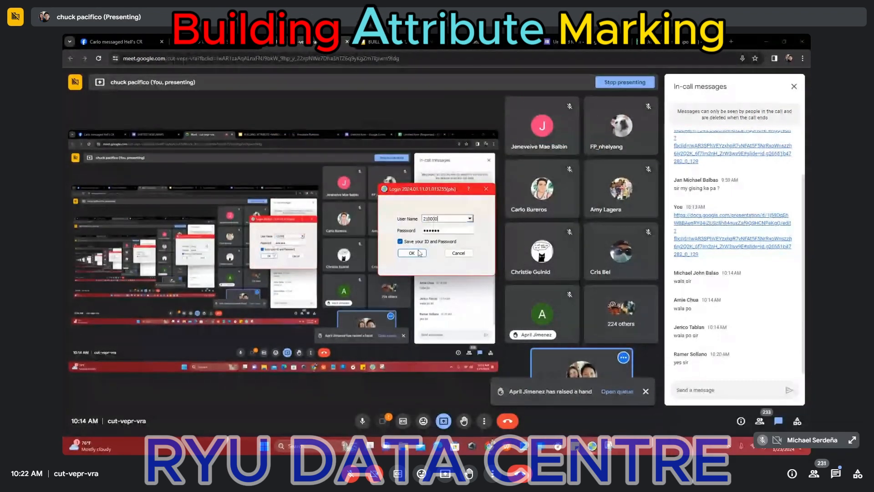
click(417, 254)
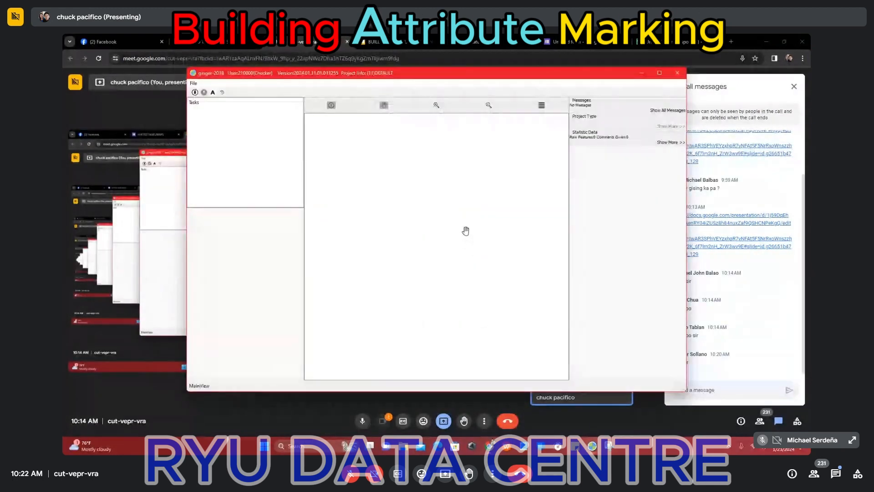
- Minimize Meet, move the first window aside and maximize the checker window showing task 2376177
click(589, 418)
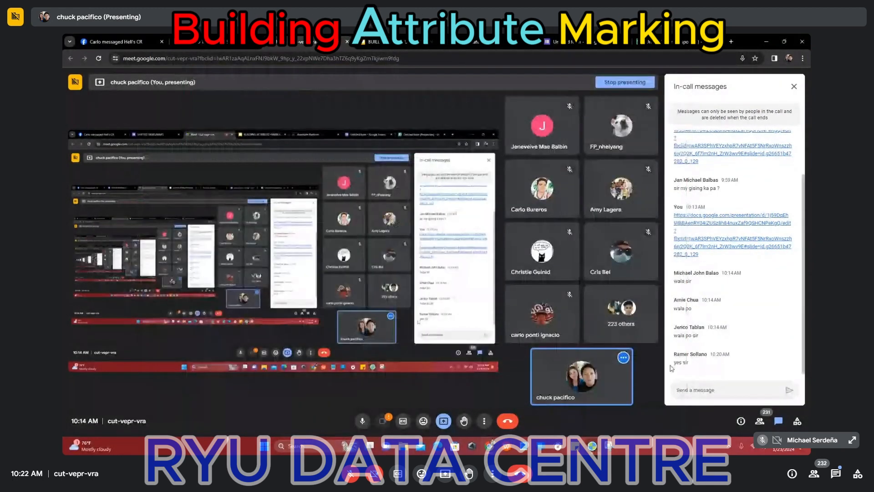
scroll(718, 300, up, 2)
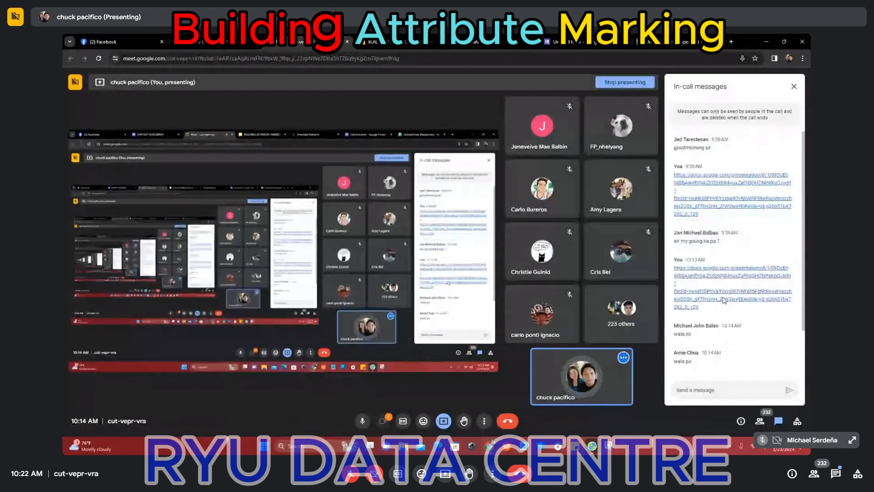
click(770, 42)
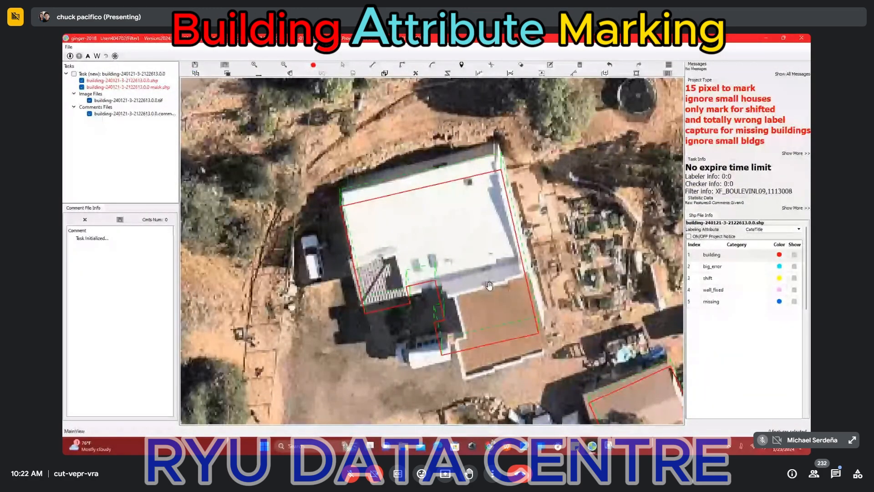
scroll(492, 255, down, 3)
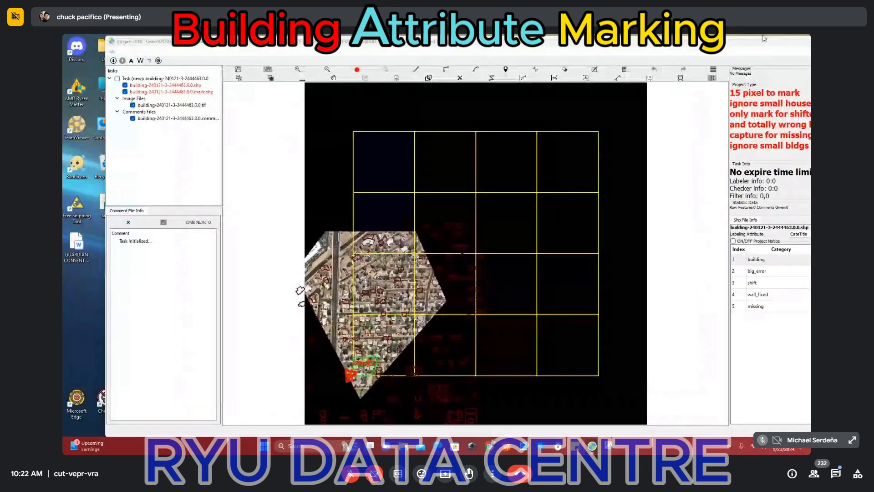
drag(753, 45, 702, 122)
click(658, 76)
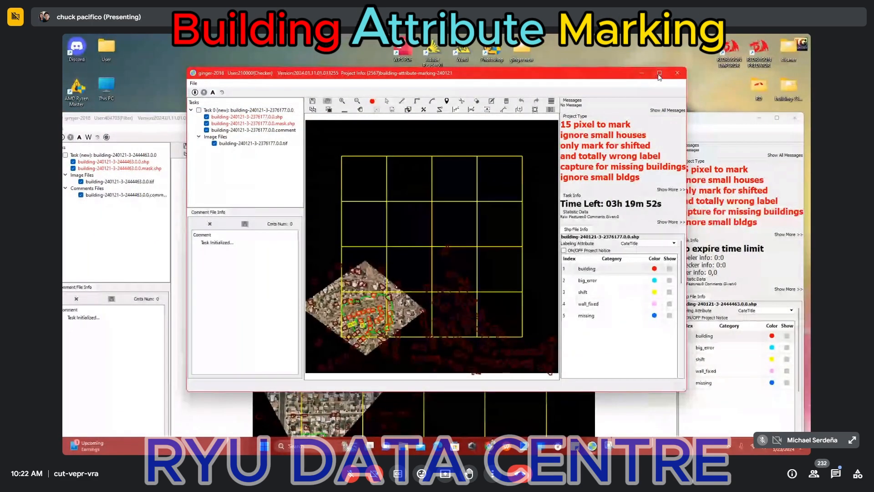
click(658, 76)
- Select the three yellow shift-category buildings and reassign them to 'building'
scroll(341, 321, up, 5)
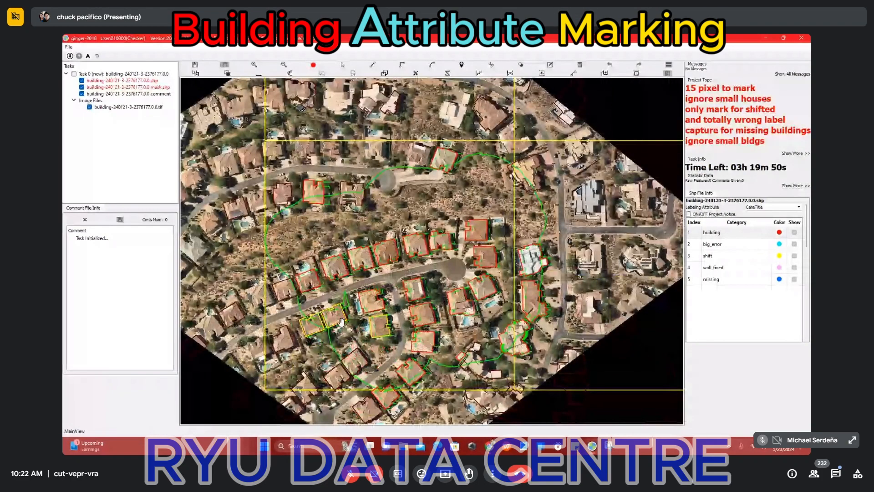
scroll(341, 322, up, 3)
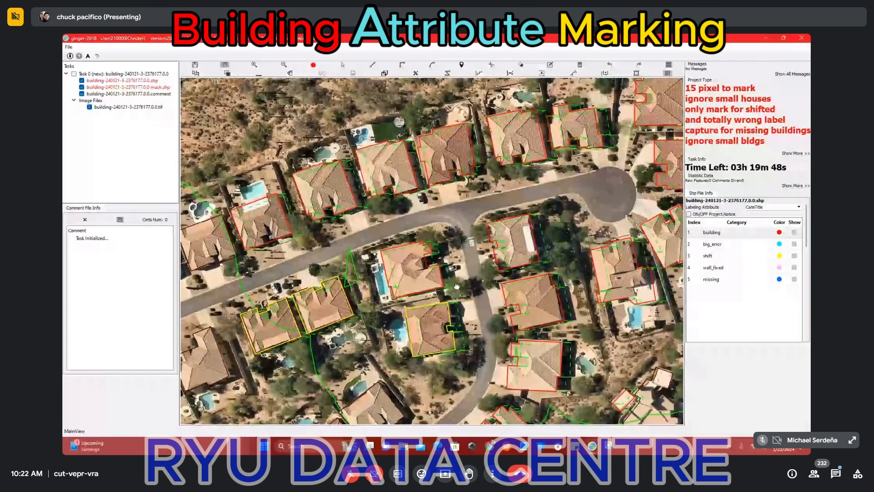
scroll(457, 286, up, 4)
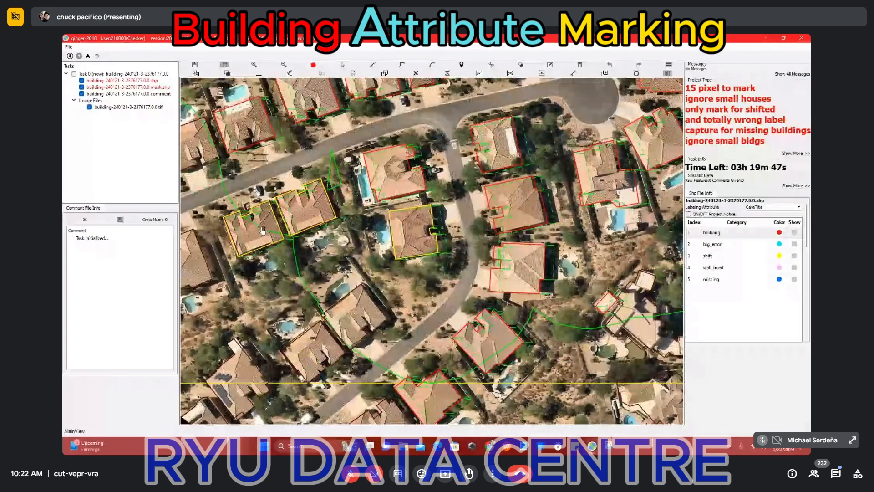
scroll(567, 198, down, 2)
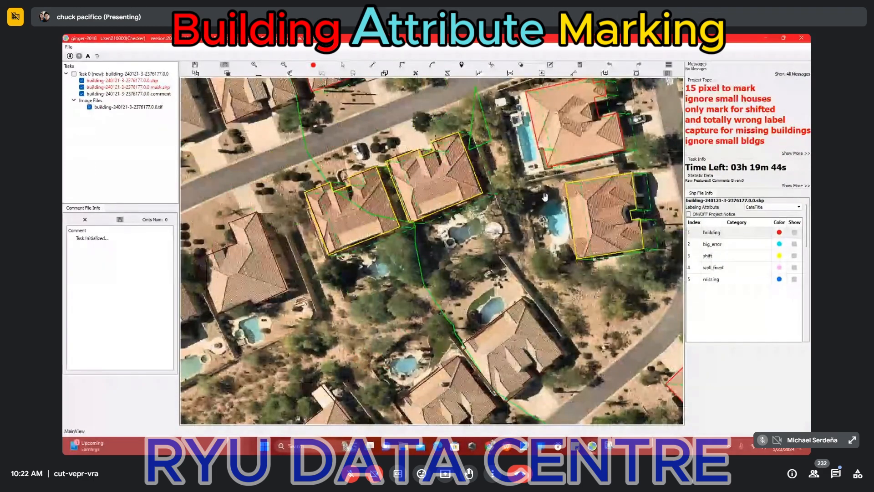
drag(548, 202, 448, 239)
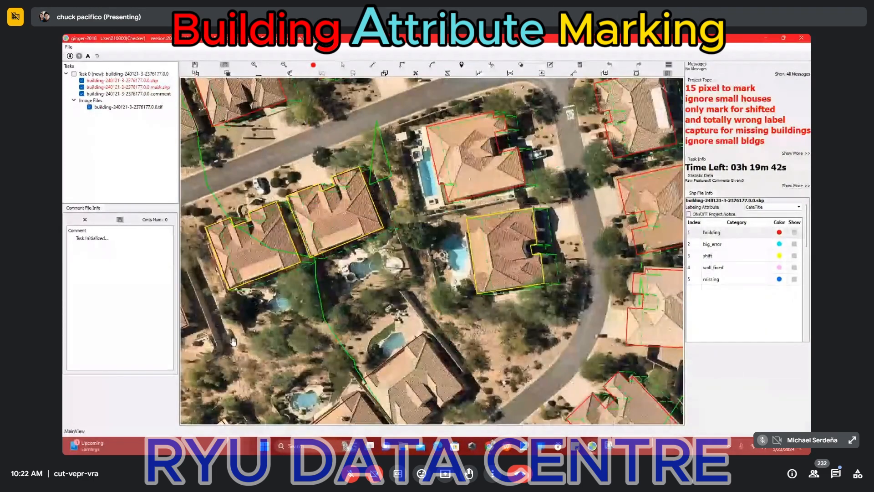
double_click(736, 256)
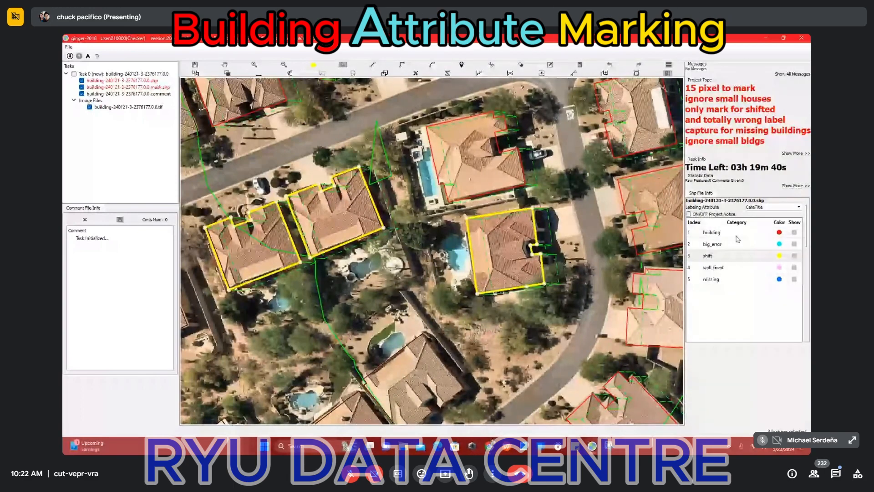
double_click(736, 233)
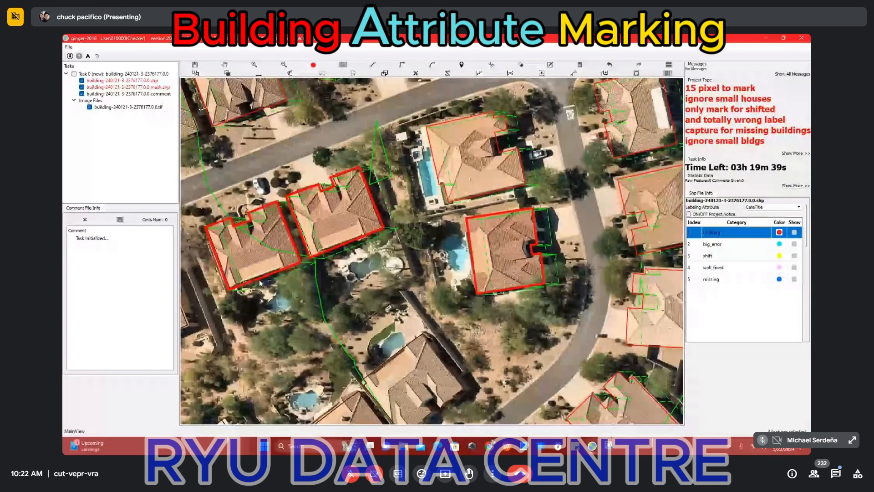
- Pan across the neighbourhood to survey the other houses' outlines
scroll(321, 252, down, 2)
scroll(321, 252, down, 2)
drag(499, 181, 510, 328)
scroll(510, 328, down, 1)
drag(486, 276, 446, 255)
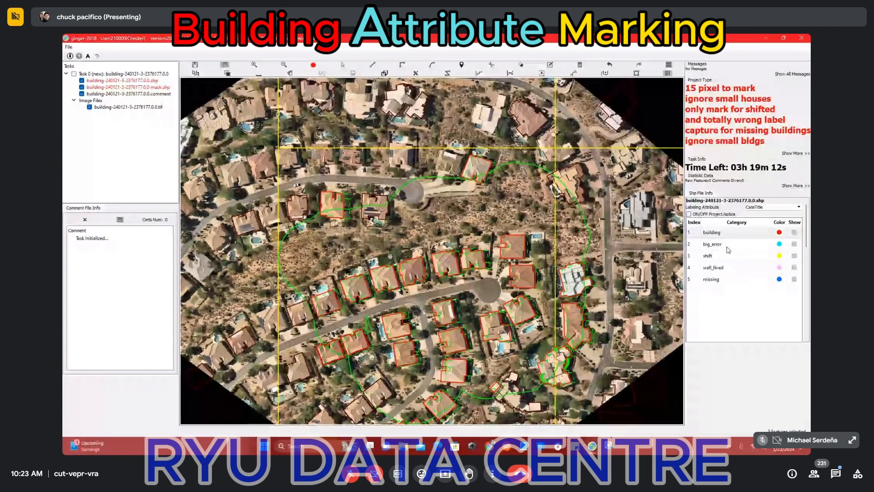
- Toggle the building outlines off and on to compare the pool-side house with the imagery
key(space)
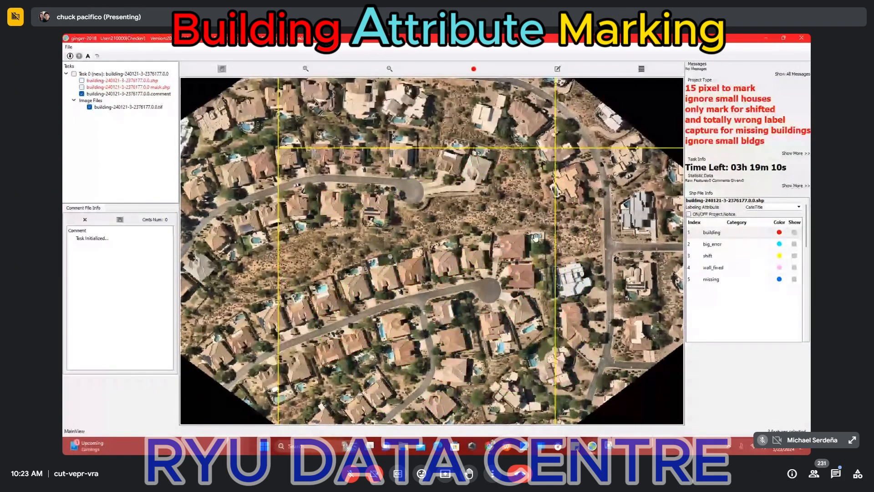
scroll(439, 267, up, 2)
scroll(440, 266, up, 3)
key(space)
scroll(460, 231, down, 1)
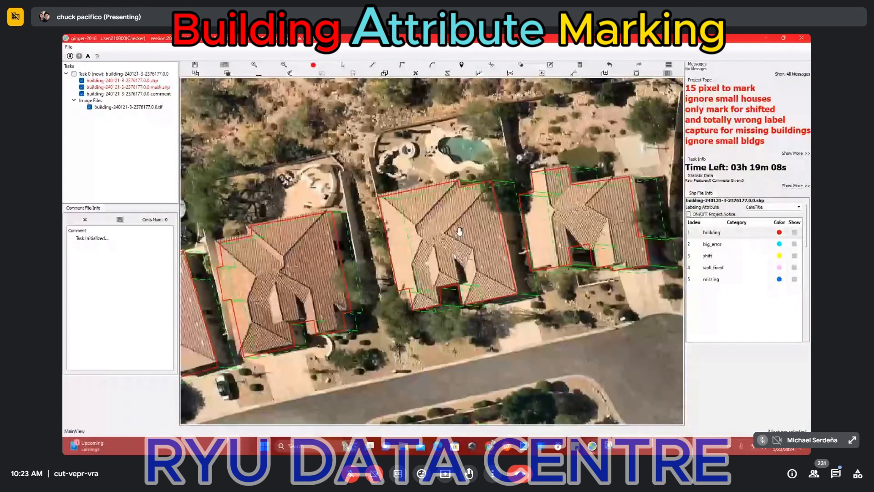
scroll(460, 231, down, 2)
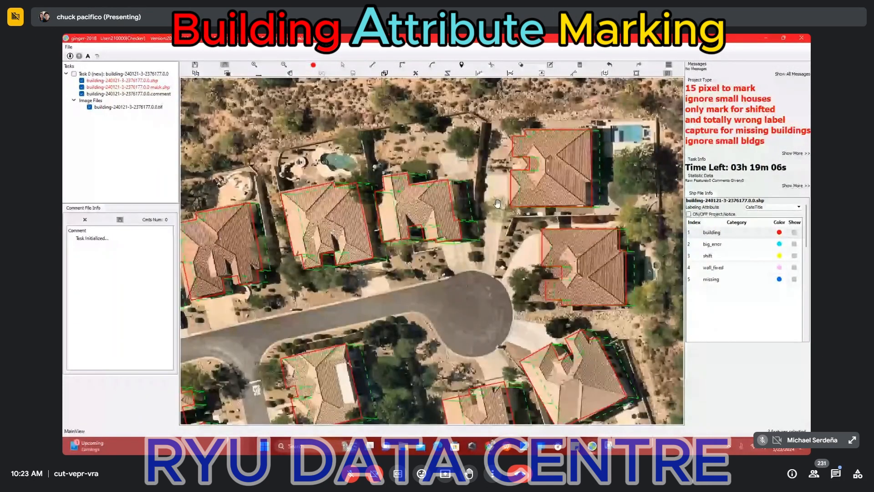
scroll(497, 203, down, 3)
scroll(530, 182, up, 4)
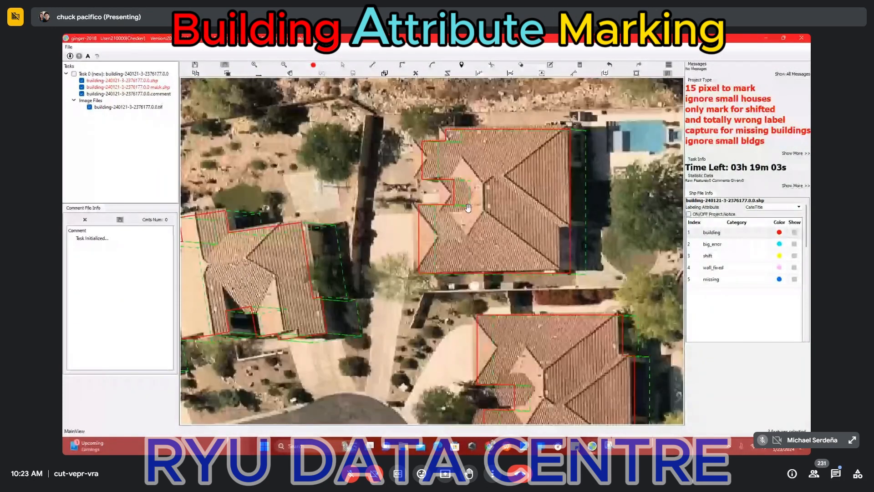
- Split the house outline with a cut line and delete the misaligned upper piece
click(455, 191)
click(513, 191)
click(515, 203)
double_click(587, 203)
key(Delete)
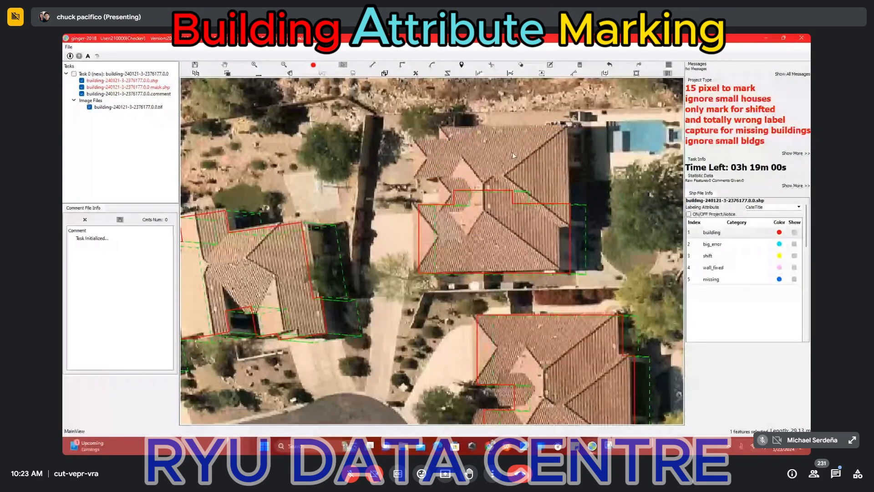
scroll(513, 152, up, 1)
scroll(508, 145, down, 2)
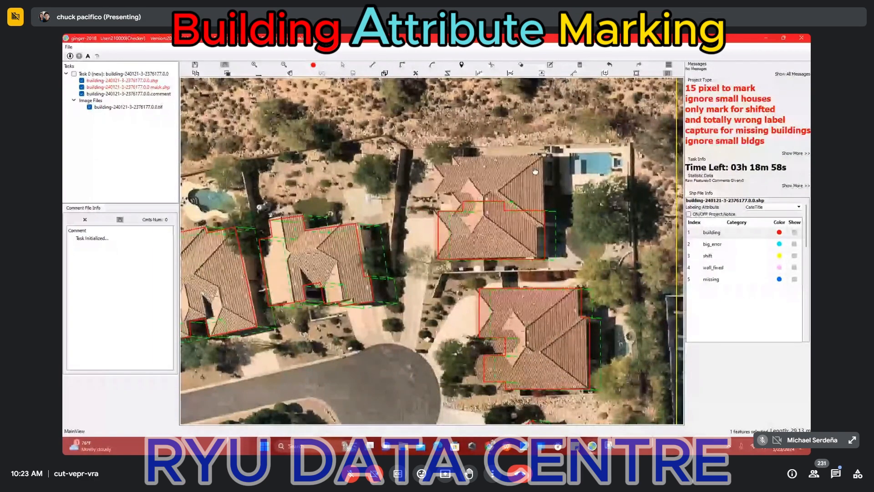
- Select the central house, mark it big_error, then undo that marking and the split
drag(535, 171, 479, 214)
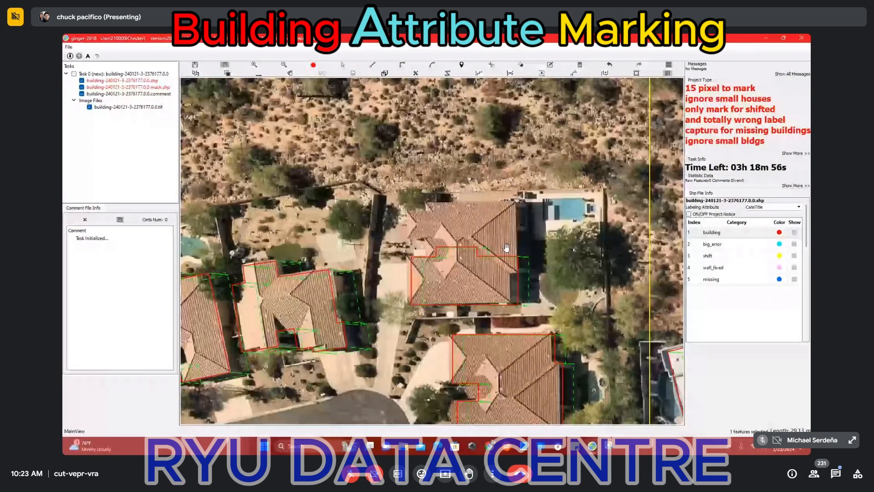
scroll(476, 239, up, 1)
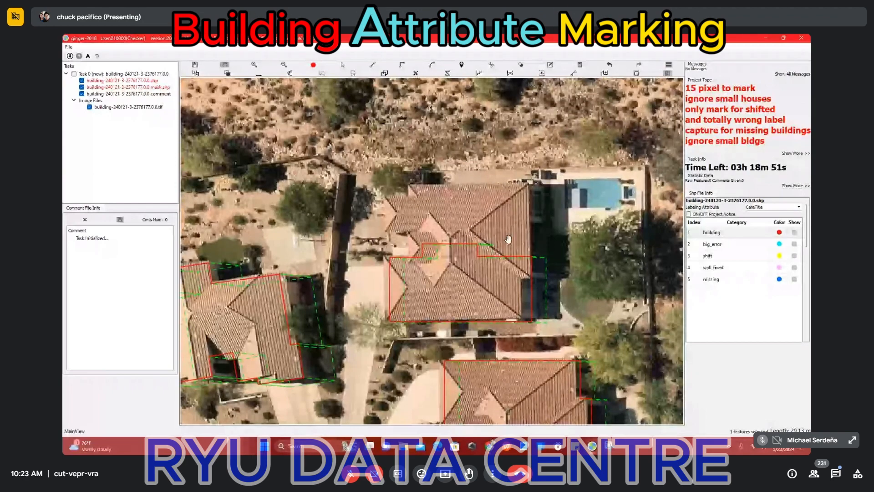
scroll(456, 223, up, 1)
drag(456, 224, 527, 294)
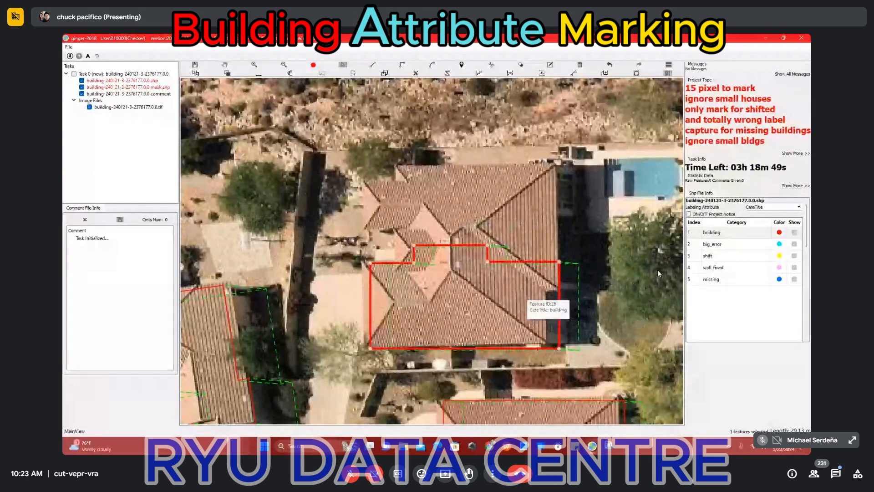
click(704, 244)
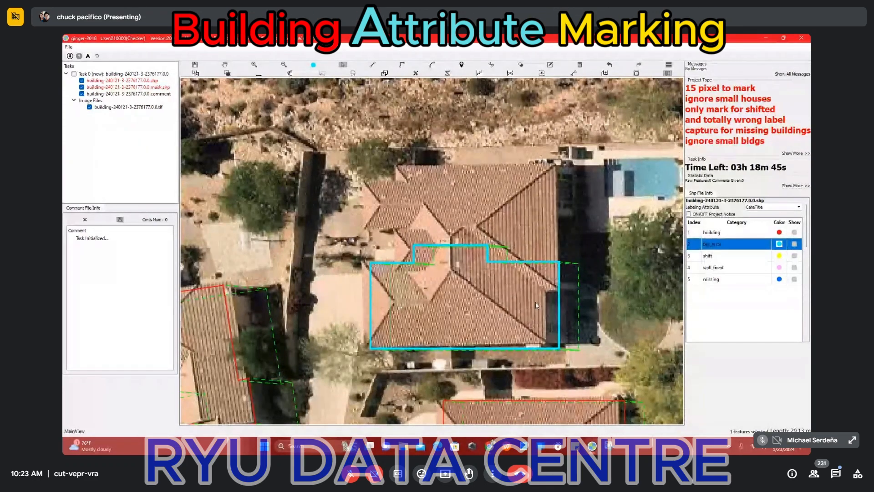
scroll(535, 303, down, 1)
key(Escape)
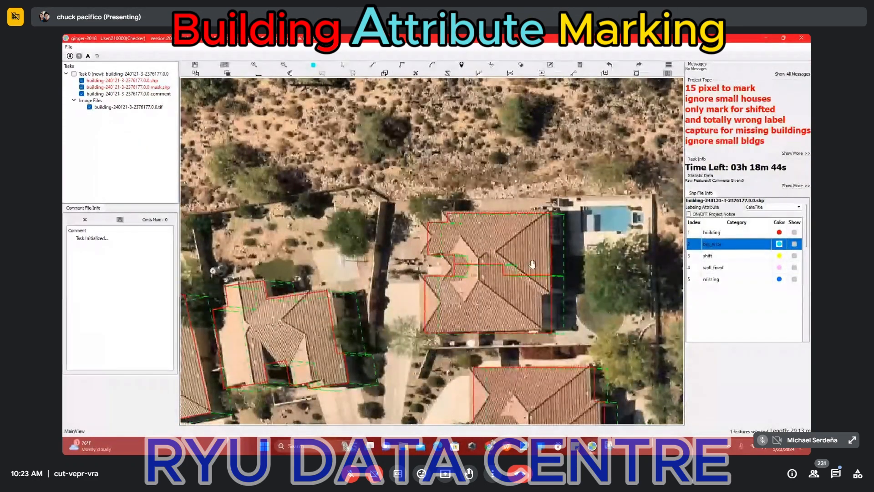
key(ctrl+z)
- Stretch the central house outline's top edge upward in vertex-edit mode to fit the roof
key(s)
drag(494, 213, 499, 153)
scroll(488, 173, up, 2)
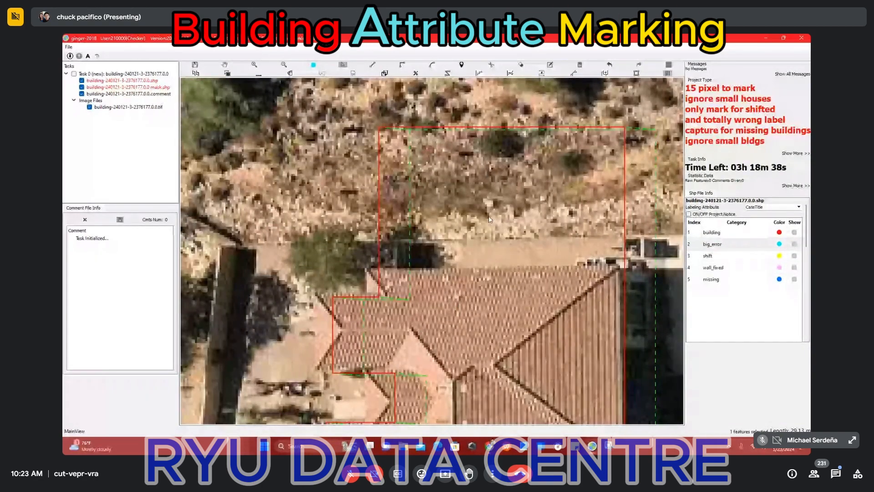
scroll(490, 219, down, 1)
scroll(489, 219, down, 1)
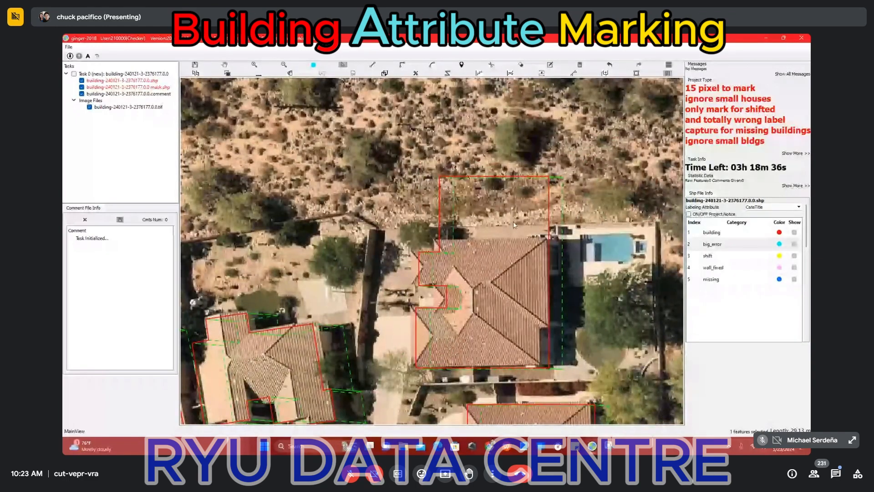
drag(497, 245, 435, 206)
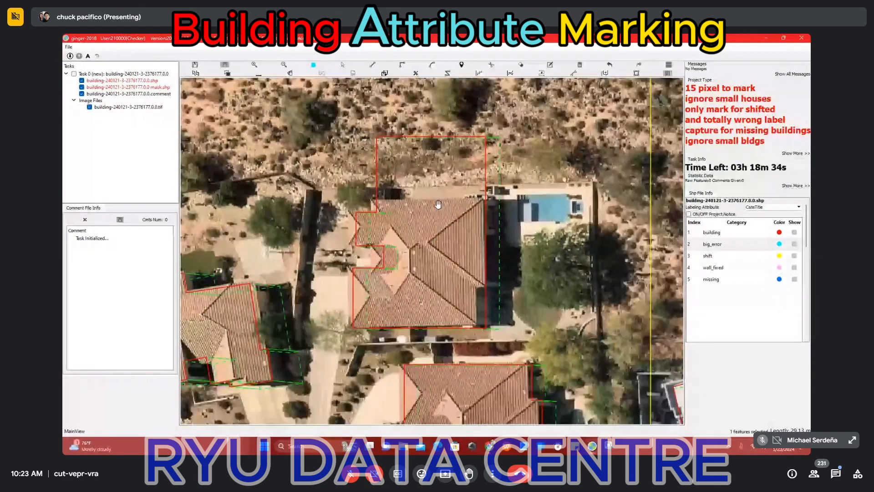
- Mark the central house big_error again, then undo it, keeping it labelled building
click(434, 236)
key(2)
key(Escape)
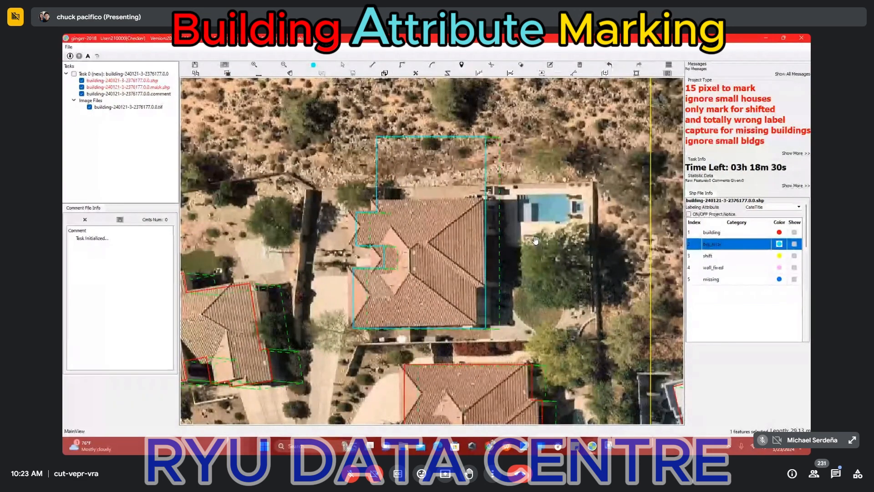
key(ctrl+z)
key(ctrl+z)
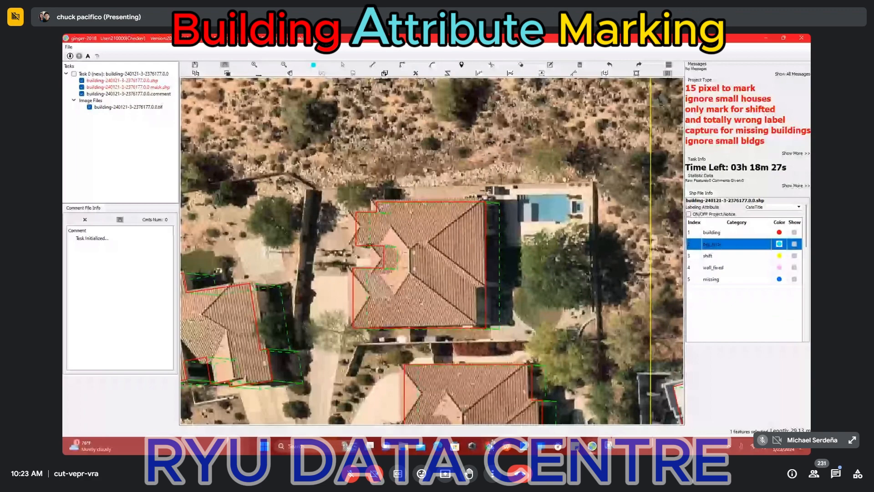
click(490, 445)
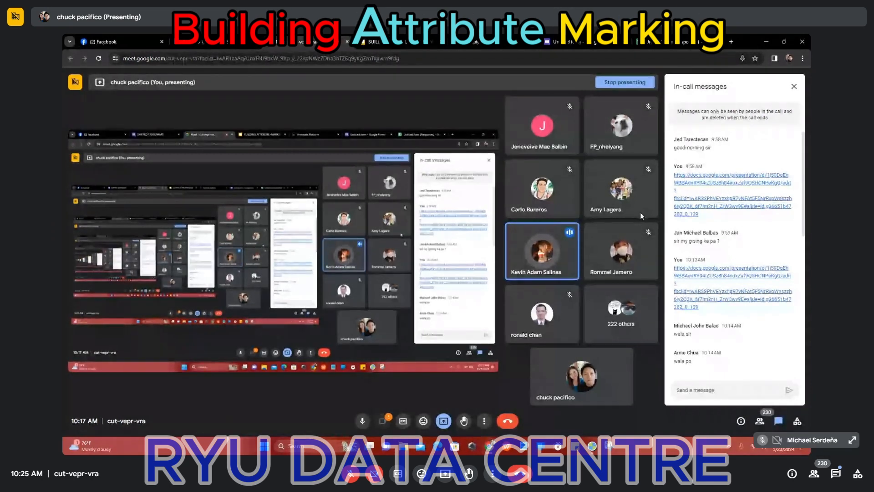
- Minimise the call, then toggle the building outline layers off and on to compare them with the imagery
click(767, 42)
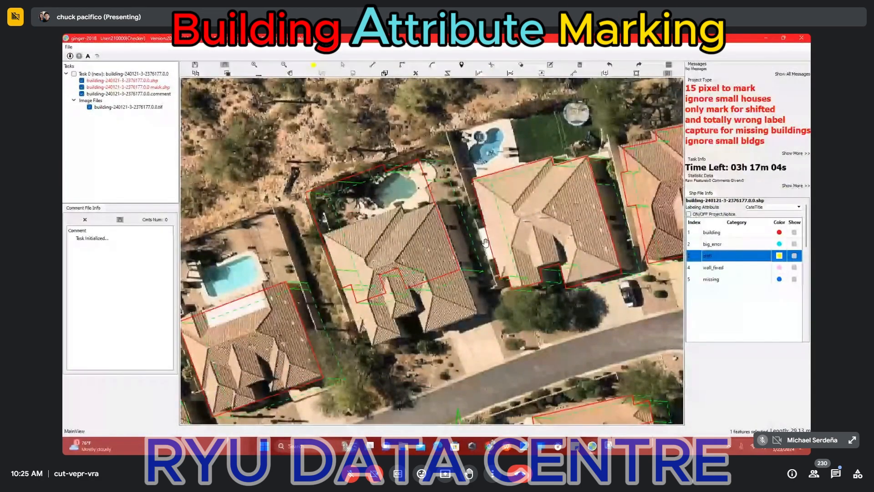
scroll(486, 243, down, 3)
scroll(494, 242, down, 4)
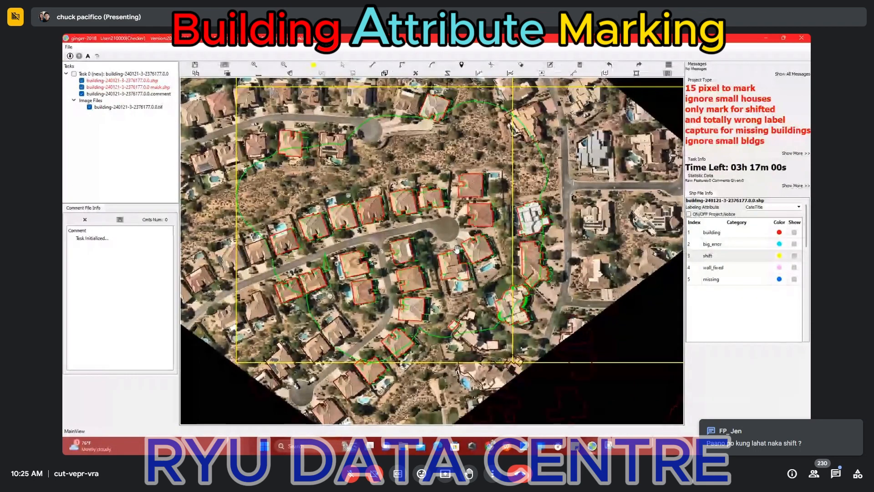
key(space)
drag(486, 216, 495, 241)
key(space)
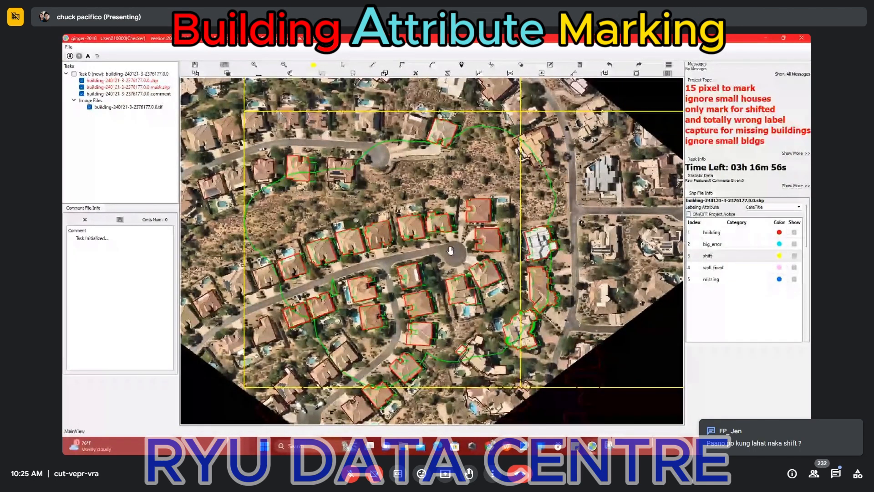
key(space)
scroll(448, 312, up, 5)
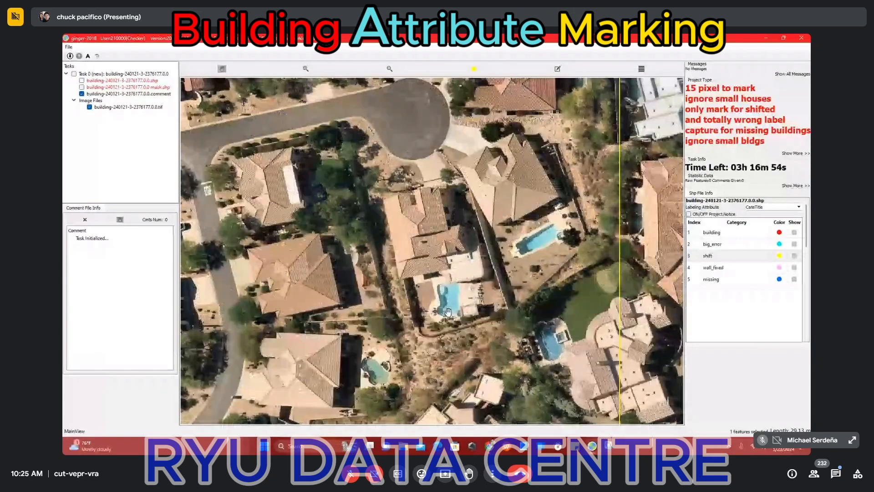
scroll(448, 312, down, 5)
key(space)
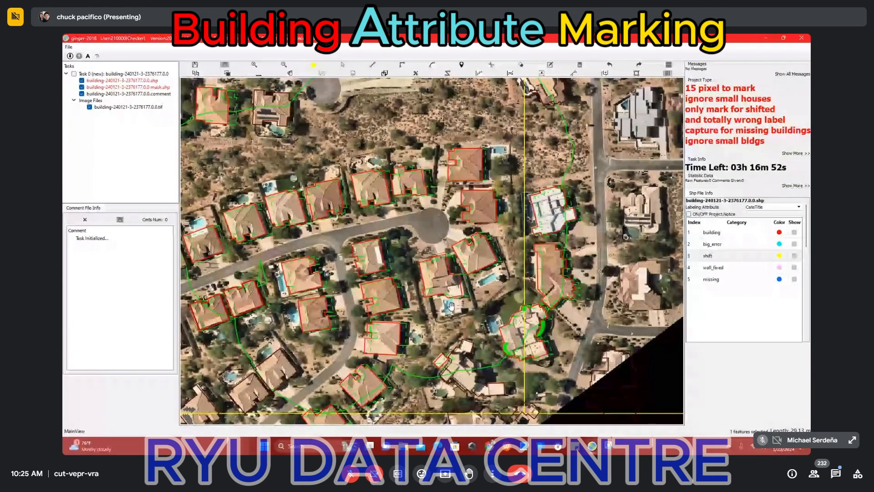
- Submit task 2376177 and confirm with Yes
key(ctrl+s)
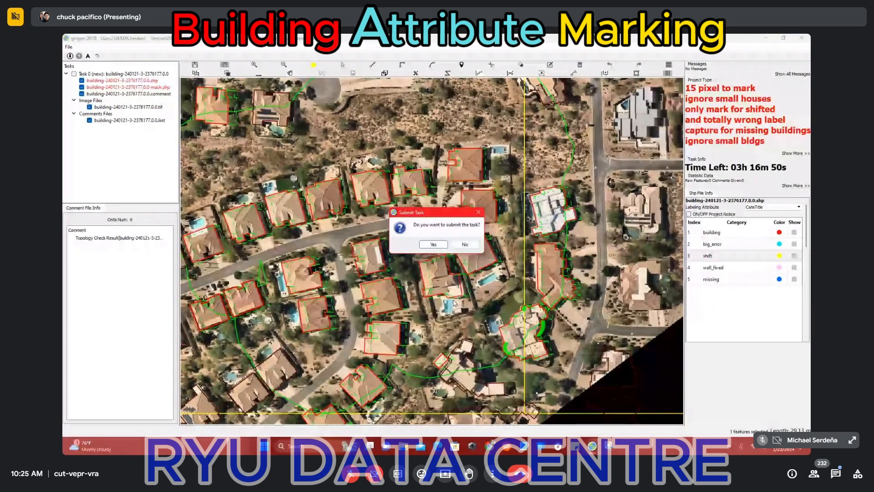
click(433, 244)
click(446, 407)
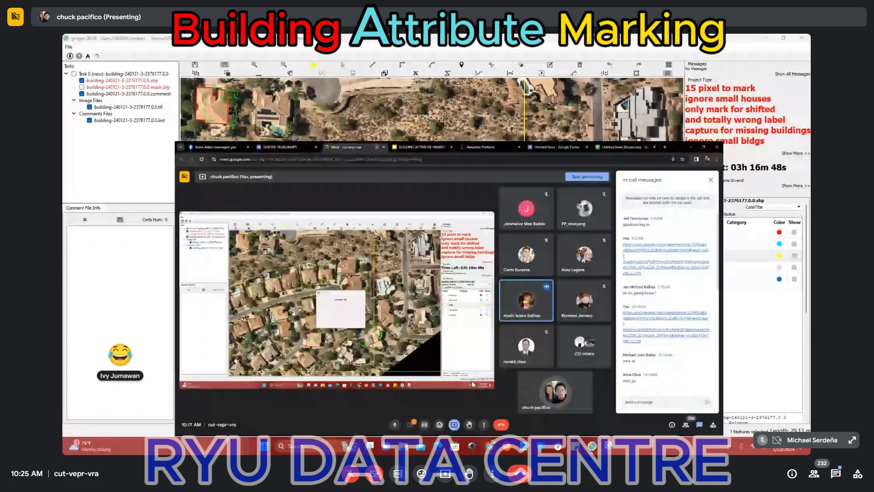
click(620, 83)
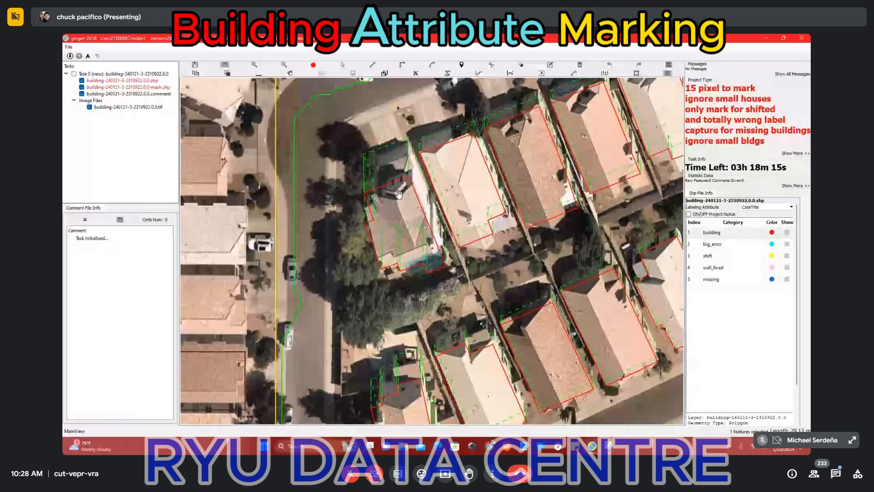
- Cut a line across the left house's outline and move the narrow cut-off piece up onto the roof
scroll(399, 194, up, 2)
scroll(494, 285, down, 2)
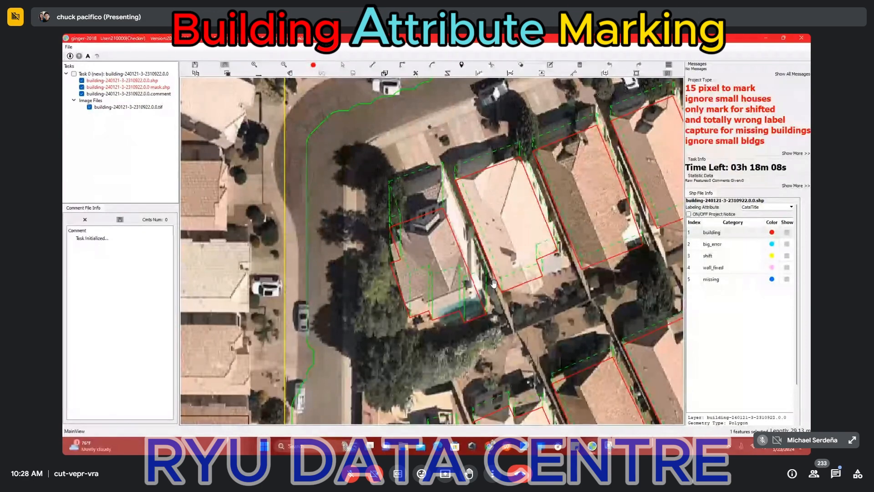
scroll(401, 233, up, 3)
click(359, 231)
click(472, 185)
click(479, 198)
drag(465, 183, 464, 125)
- Split off the outline's lower strip with a right-angle cut and drag it up to the roof edge
scroll(427, 148, down, 2)
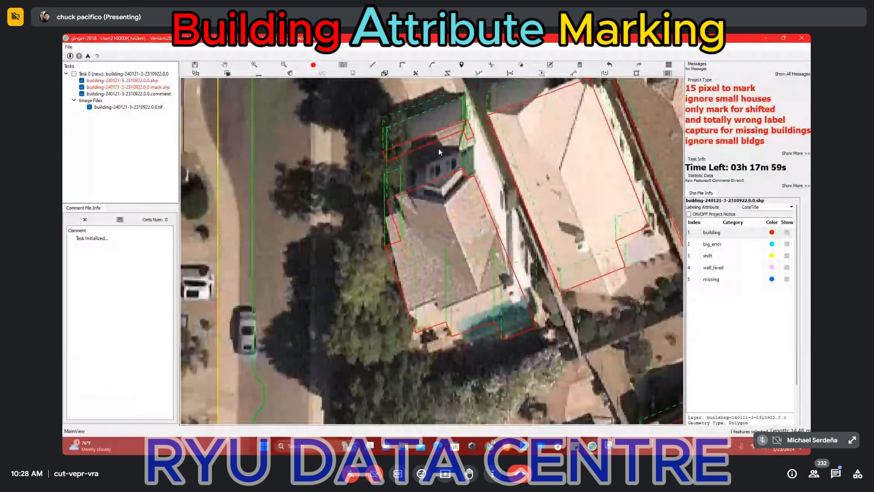
key(r)
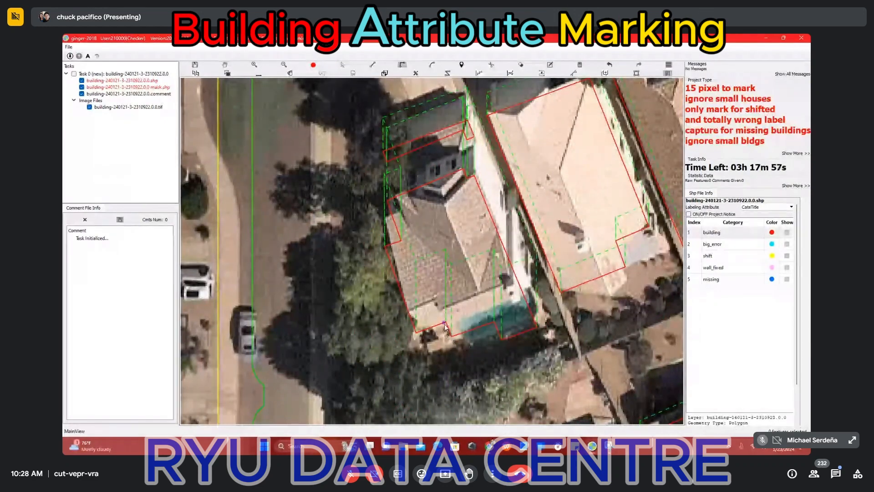
click(445, 323)
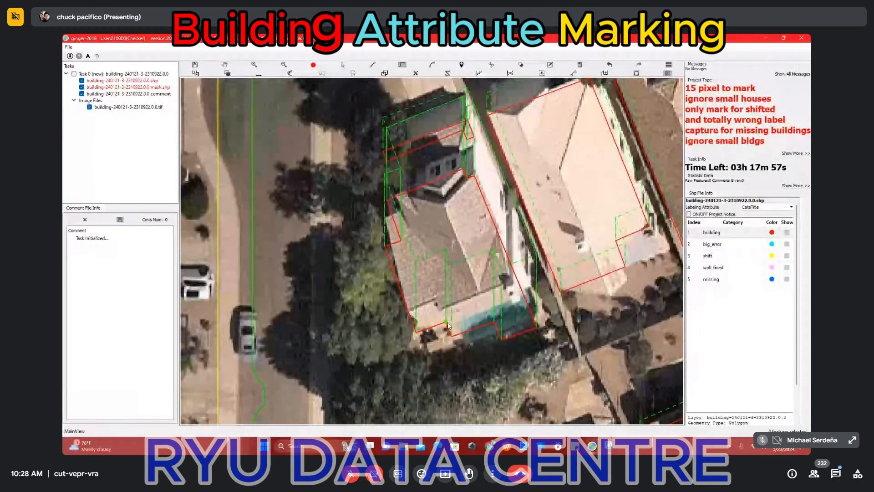
double_click(539, 288)
key(Escape)
scroll(518, 306, up, 2)
drag(512, 326, 508, 259)
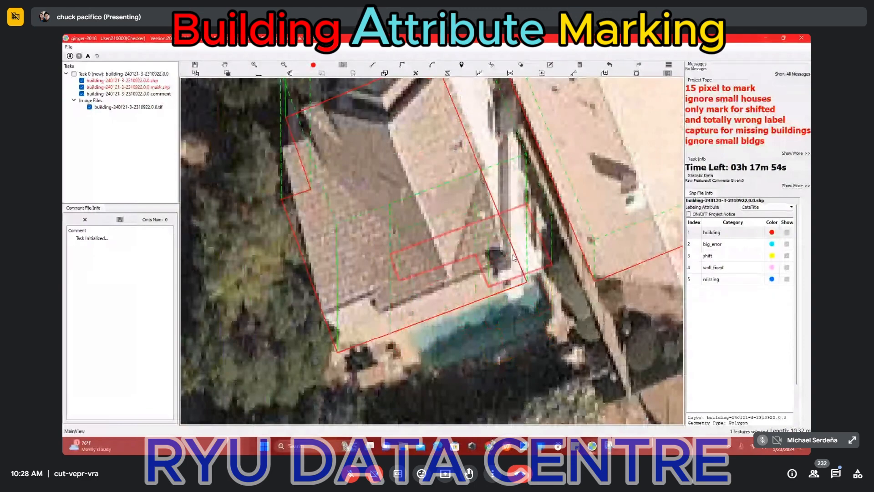
scroll(508, 278, down, 5)
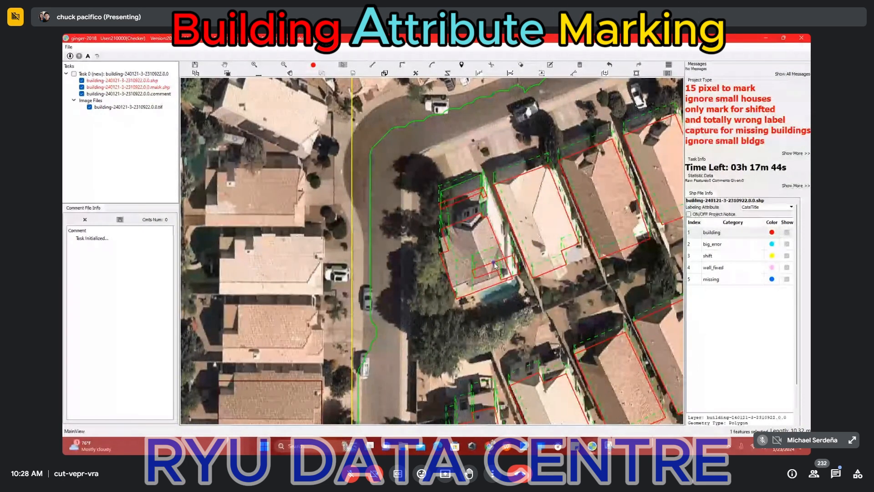
- Undo the outline split and pan over to the other houses along the street
key(ctrl+z)
key(ctrl+z)
key(ctrl+z)
key(space)
drag(503, 272, 287, 118)
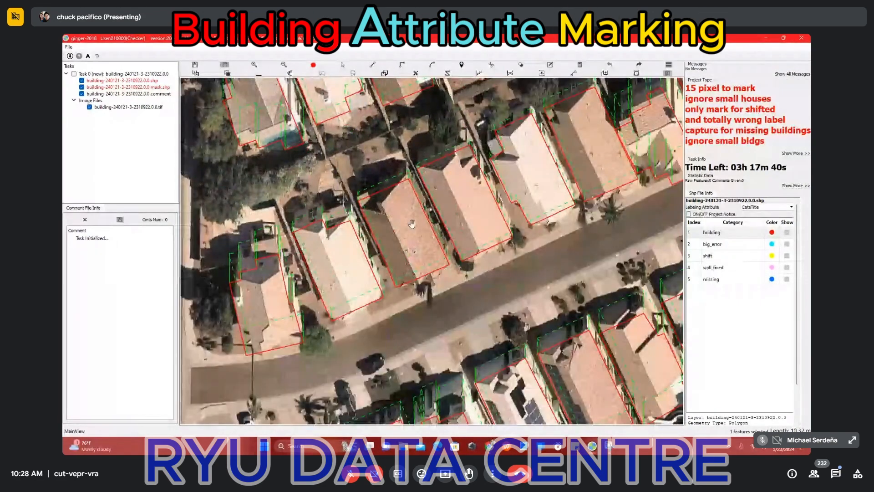
scroll(409, 230, down, 3)
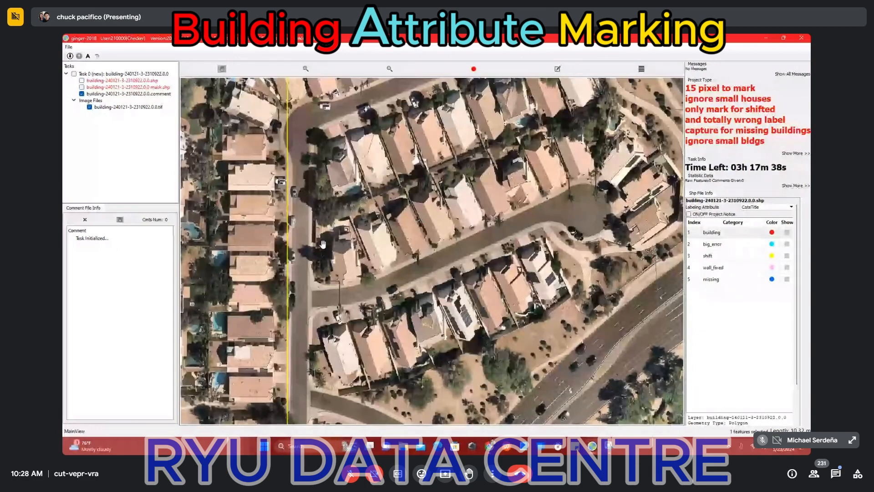
scroll(360, 246, up, 4)
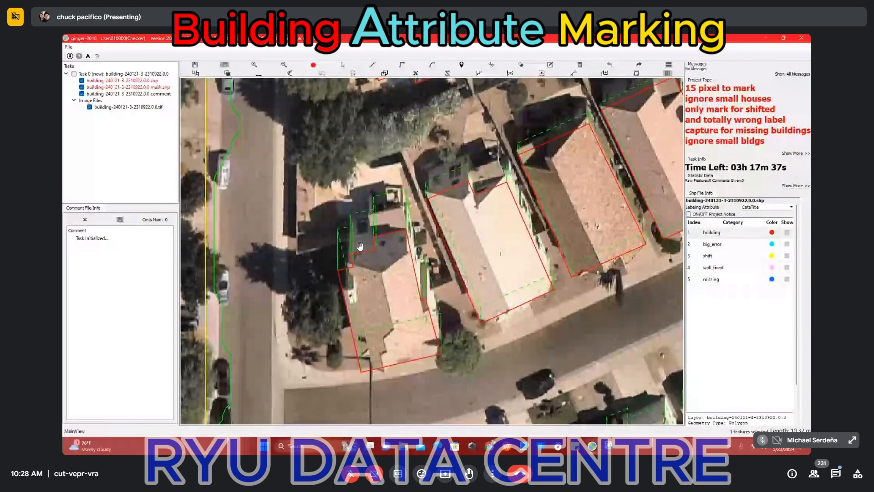
- Toggle the building outlines off and on to compare with the imagery, then zoom in on the next house
key(space)
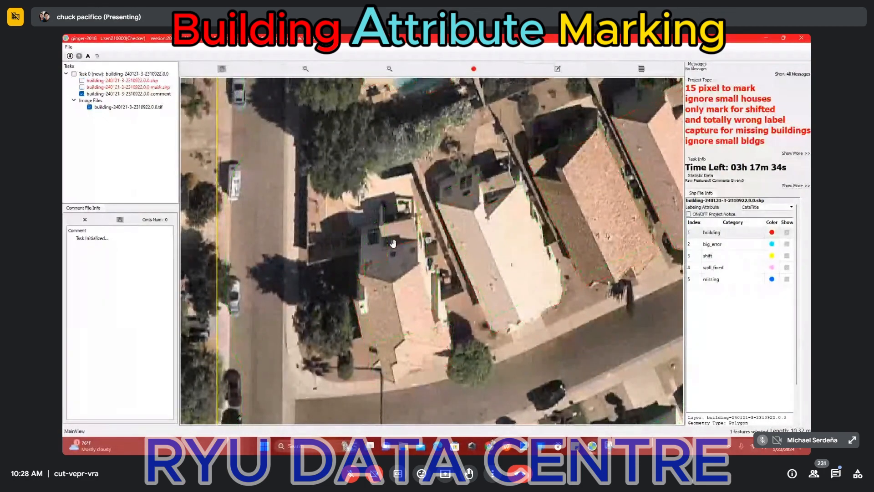
key(space)
scroll(392, 241, up, 1)
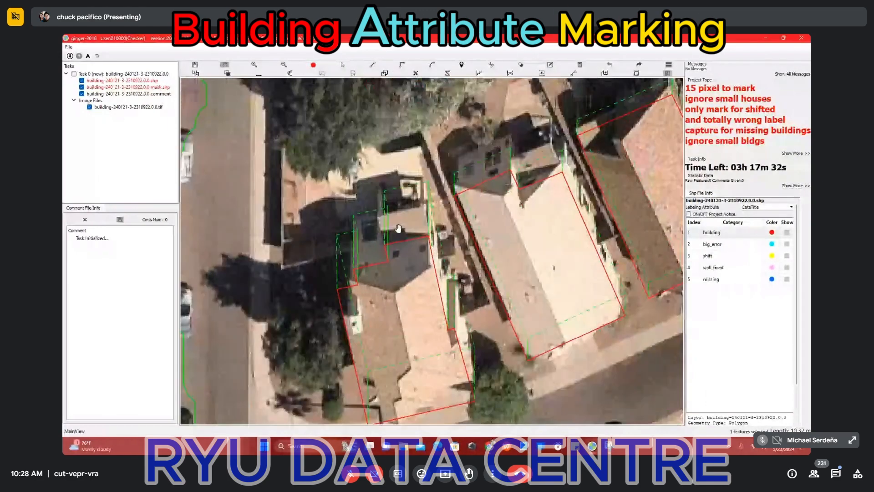
scroll(406, 208, up, 2)
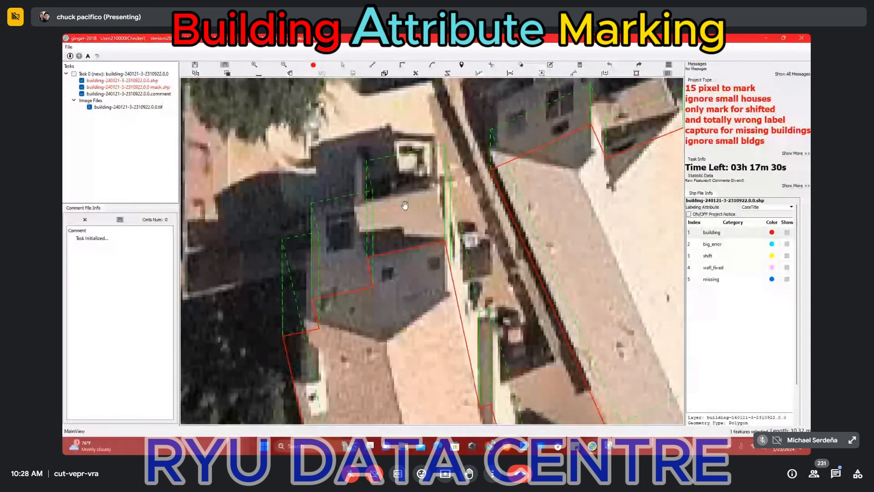
scroll(405, 205, down, 2)
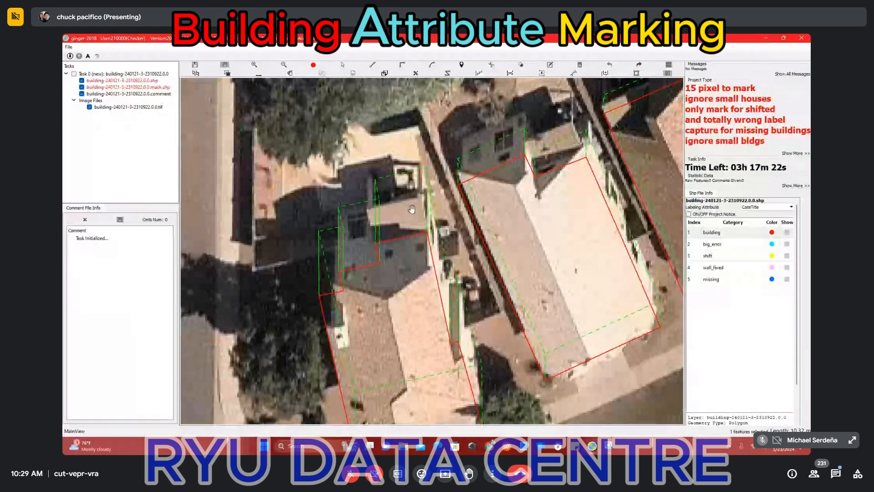
scroll(388, 222, down, 1)
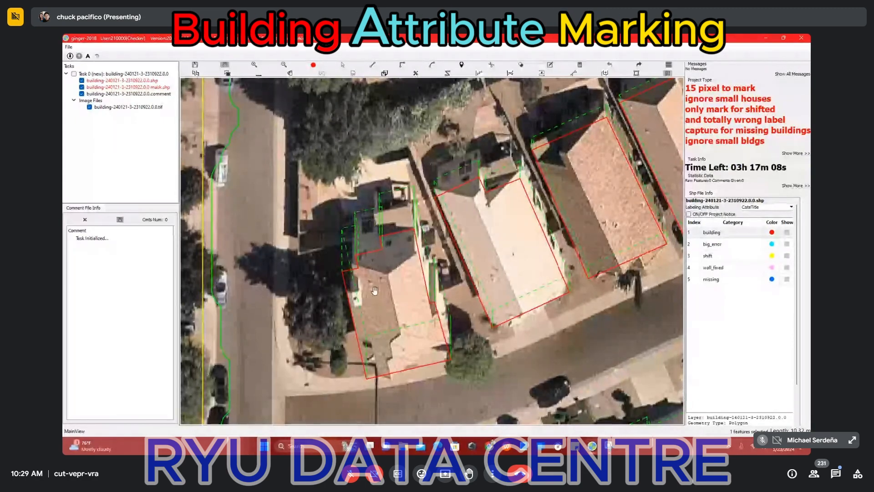
- Cut the corner house's roof polygon with a right-angle line and move the split piece up onto the roof
scroll(389, 236, up, 1)
key(s)
key(d)
click(380, 253)
click(445, 235)
key(c)
scroll(409, 242, up, 1)
key(s)
click(394, 244)
drag(395, 244, 406, 205)
scroll(398, 264, down, 1)
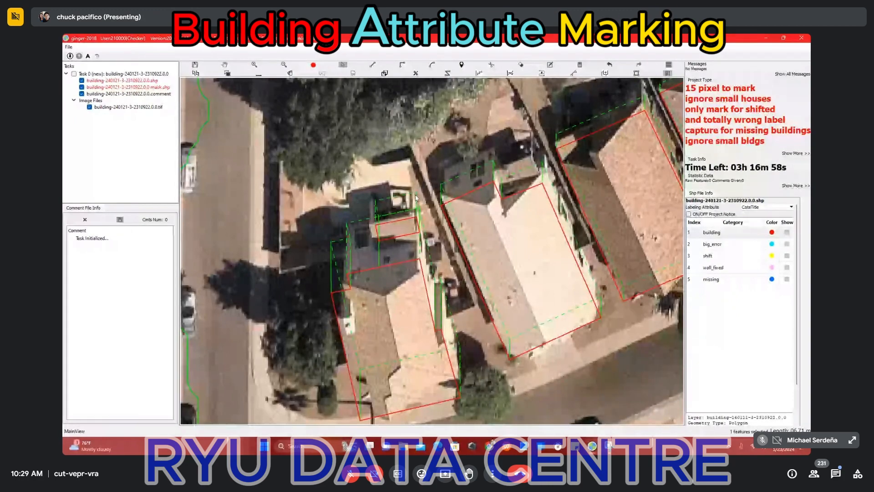
- Draw a new right-angle rectangle outline over the corner house's roof
key(space)
drag(413, 403, 413, 319)
scroll(432, 282, up, 1)
key(r)
click(438, 234)
click(453, 282)
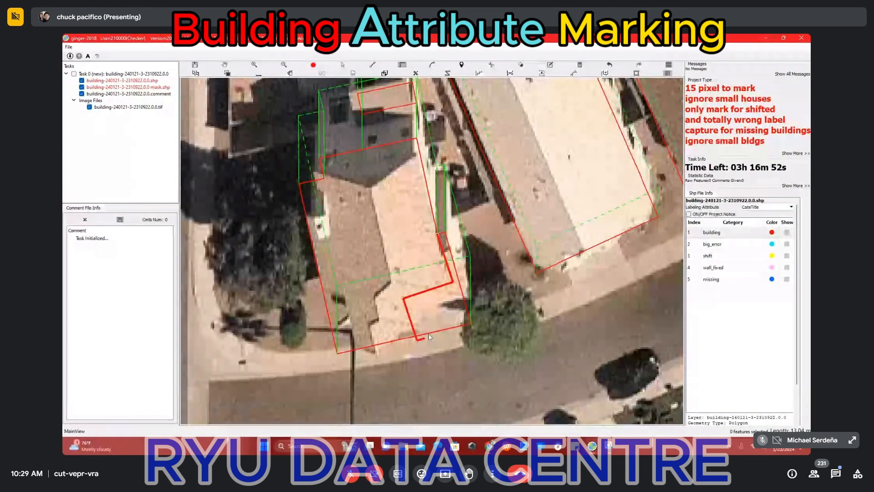
click(428, 334)
drag(457, 275, 453, 279)
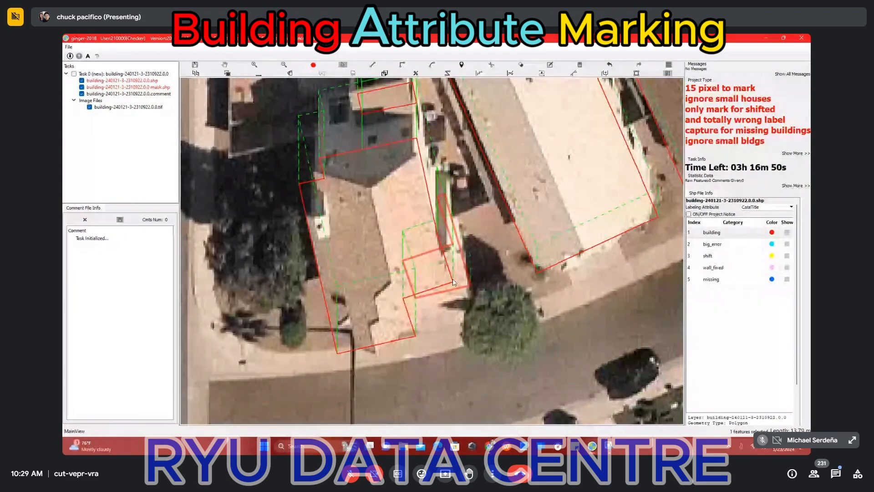
scroll(453, 282, down, 2)
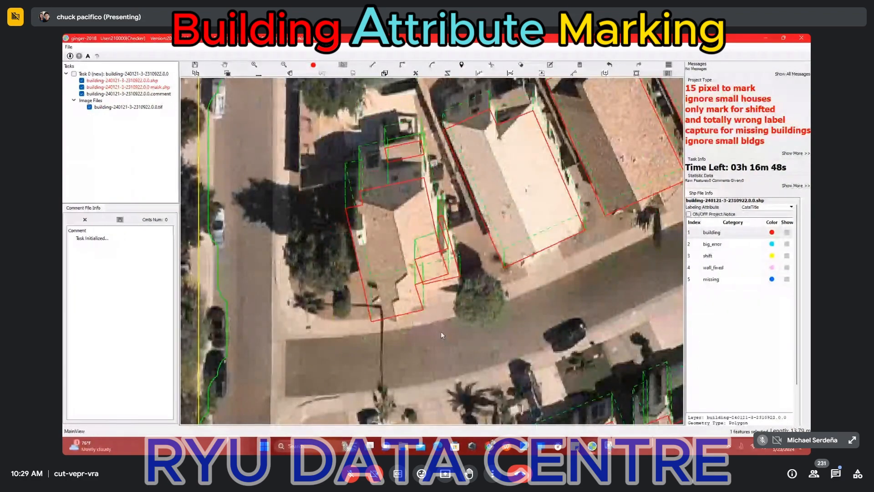
- Undo the trial edits back to one outline, then zoom out and centre the block of outlined houses
key(ctrl+z)
key(ctrl+z)
key(ctrl+z)
key(ctrl+z)
key(ctrl+z)
key(ctrl+z)
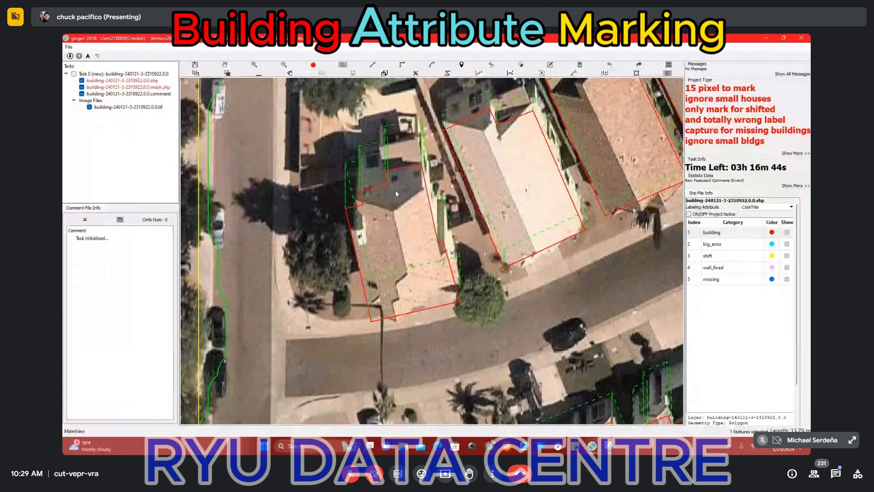
scroll(416, 199, down, 2)
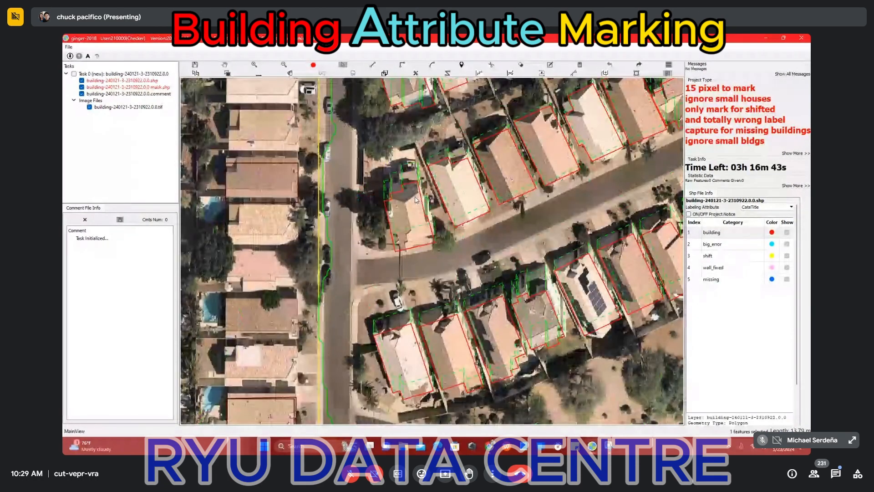
scroll(416, 199, down, 3)
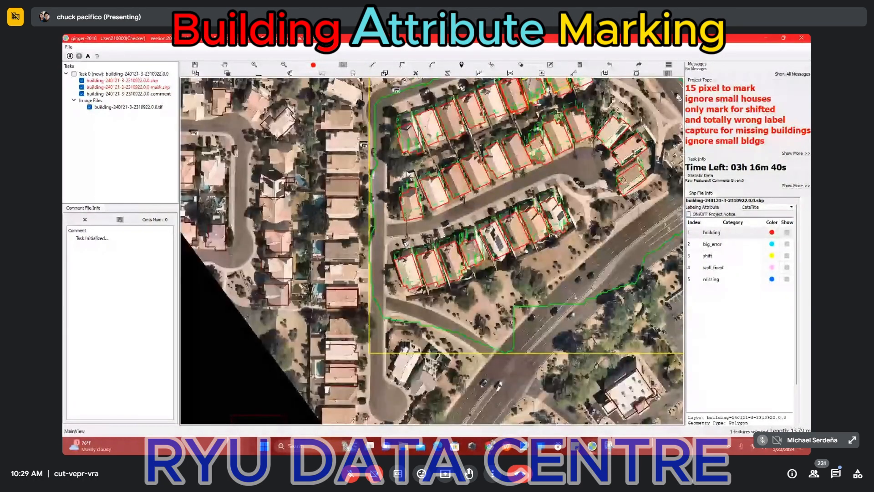
key(space)
drag(660, 112, 406, 251)
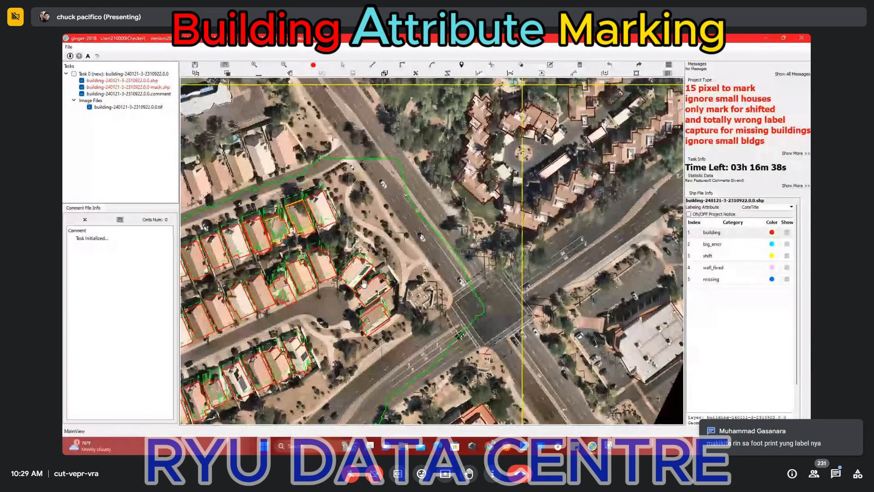
drag(365, 283, 440, 240)
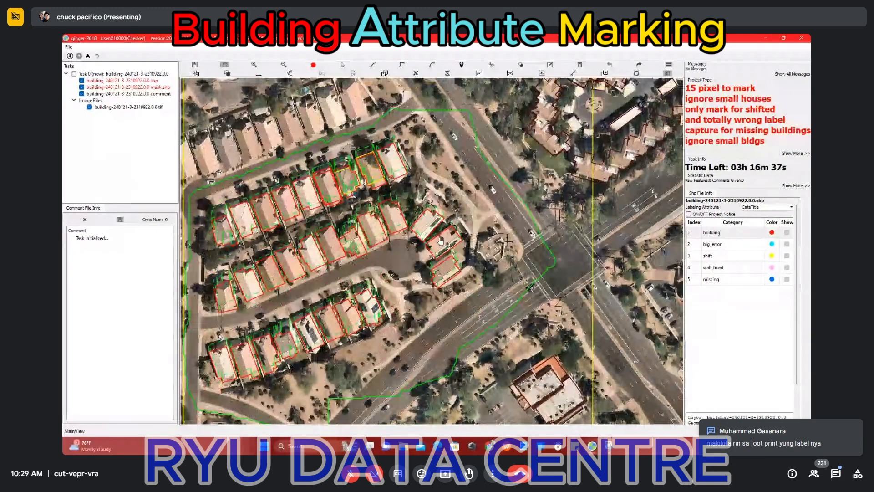
- Bring the Meet call window to the front from the Chrome taskbar preview and dismiss the previews
mouse_move(505, 449)
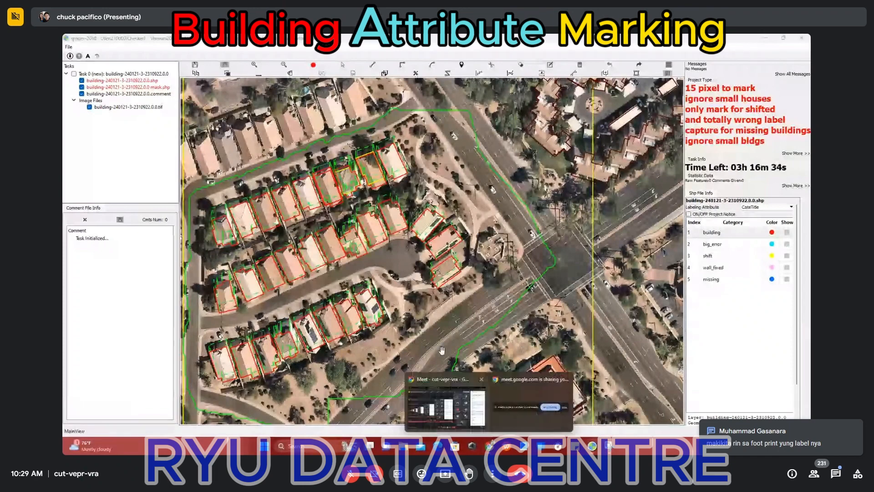
click(446, 408)
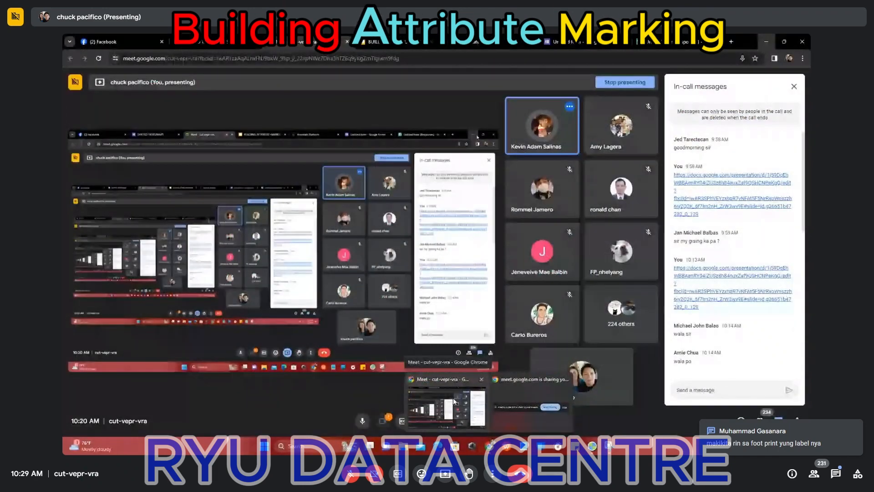
click(454, 400)
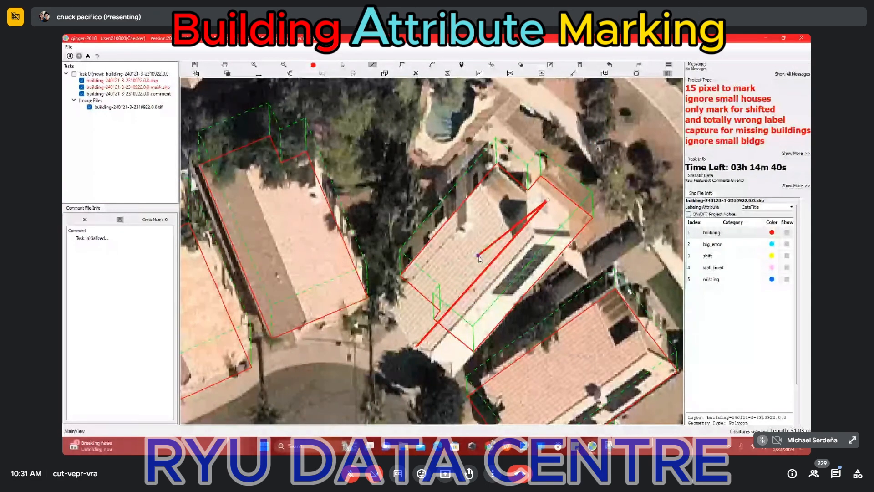
- Cancel the unfinished cut line, undo the central house outline's last shift, and zoom out
key(Escape)
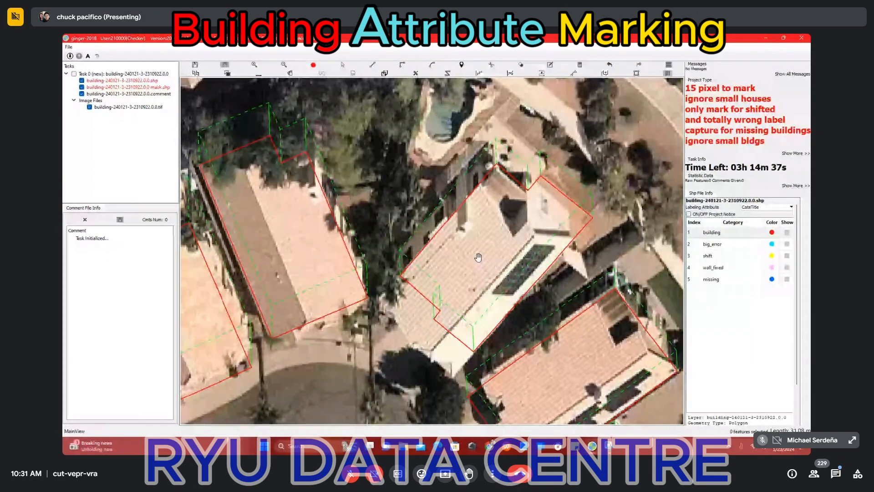
key(ctrl+z)
key(ctrl+z)
key(ctrl+z)
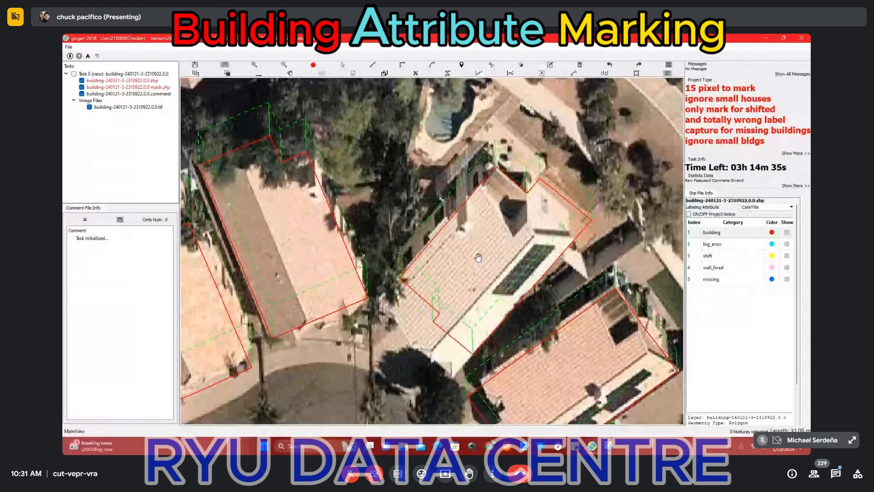
scroll(470, 271, down, 3)
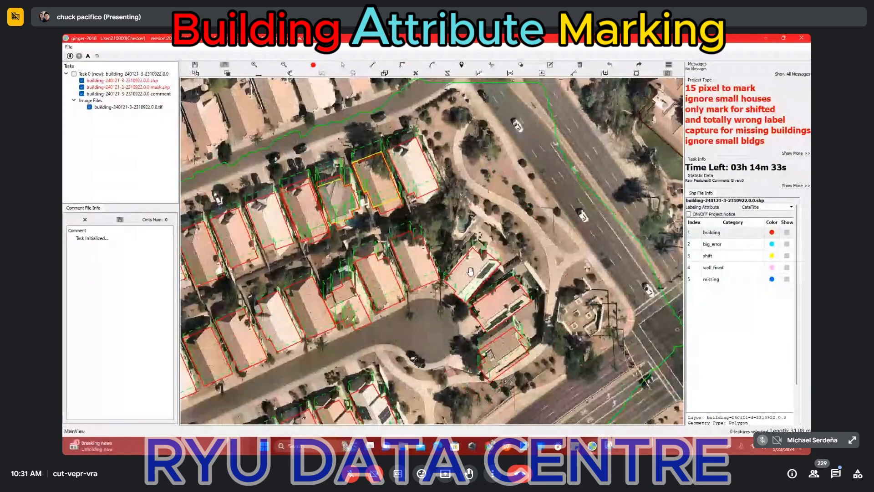
scroll(470, 271, down, 1)
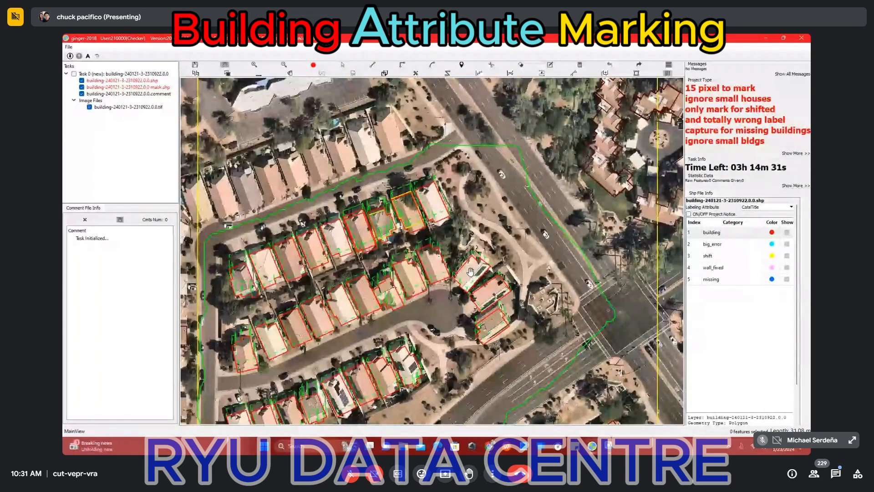